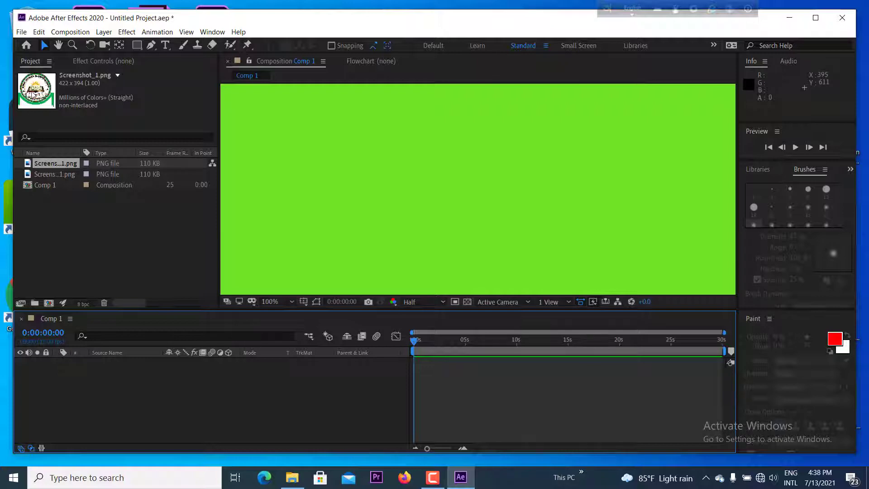
- Add Screenshot_1.png to Comp 1 as a new layer and select it
left_click_drag(34, 93, 44, 369)
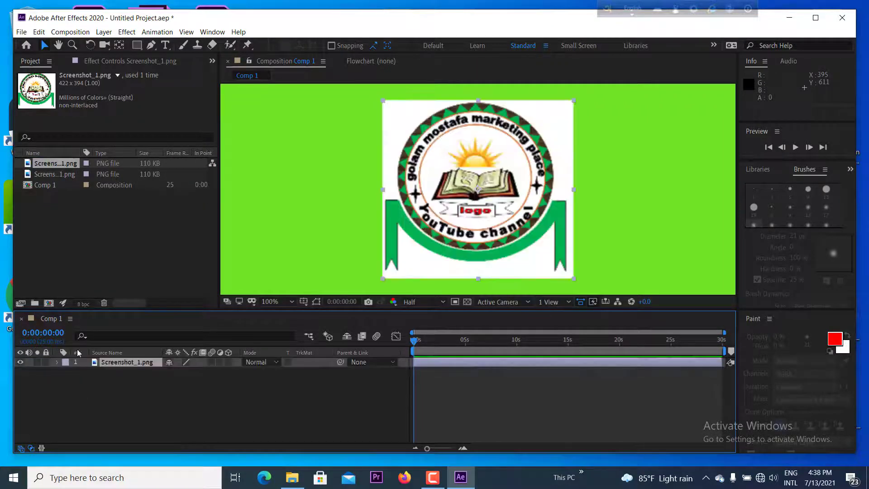
left_click(389, 111)
left_click(386, 110)
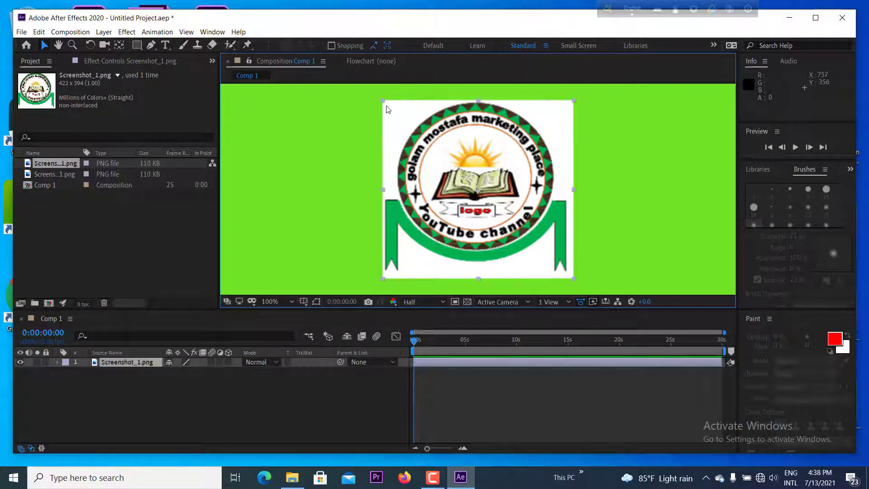
left_click(386, 107)
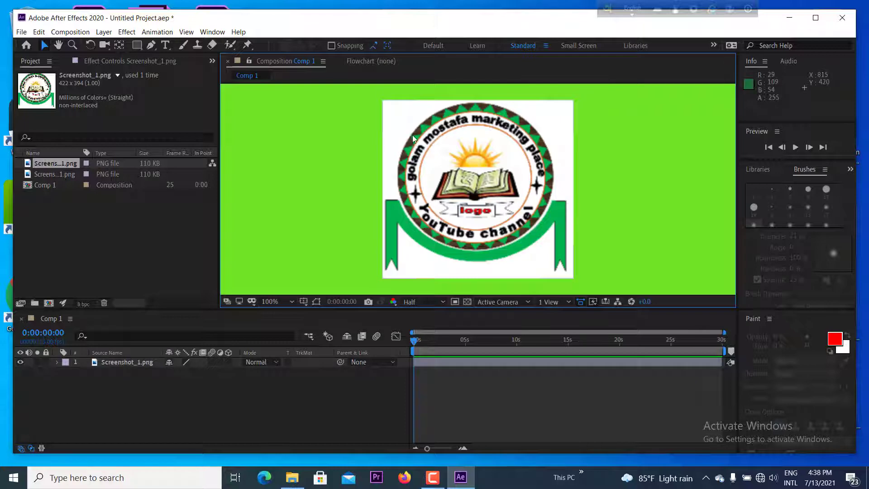
left_click(386, 107)
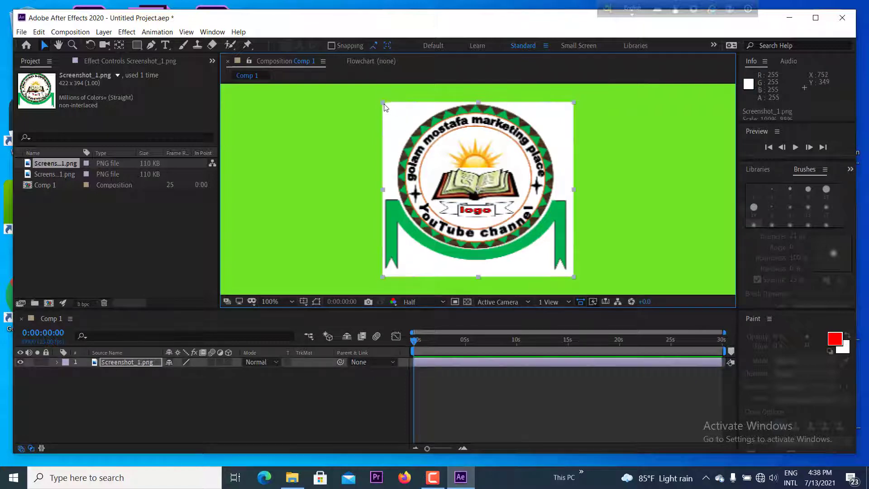
- Scale the logo down to about 22% and move it to the upper-right corner
left_click_drag(383, 107, 451, 158)
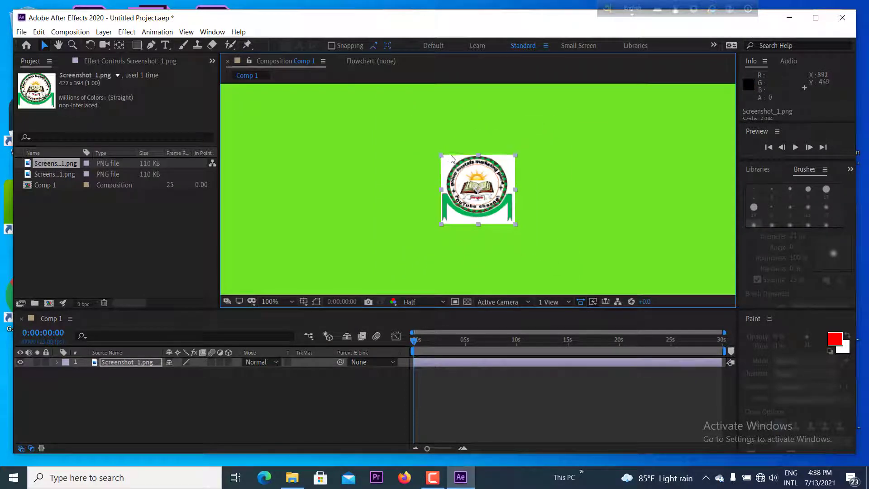
left_click_drag(451, 158, 463, 163)
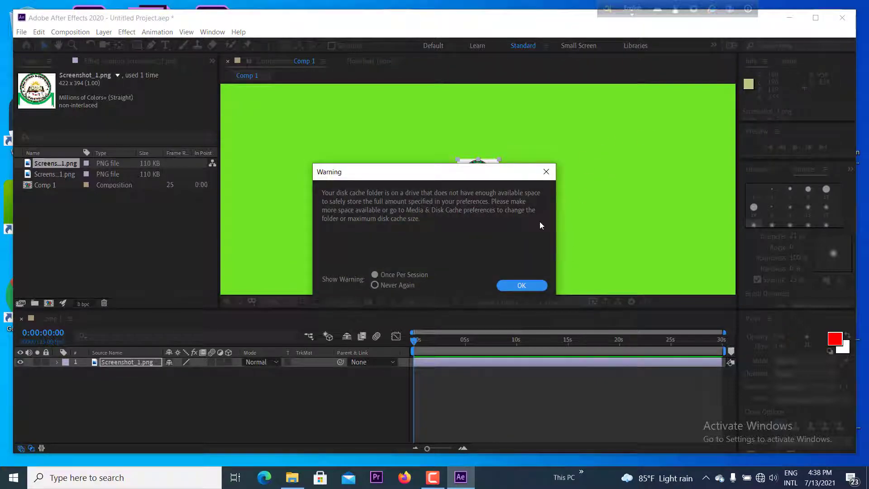
left_click(513, 289)
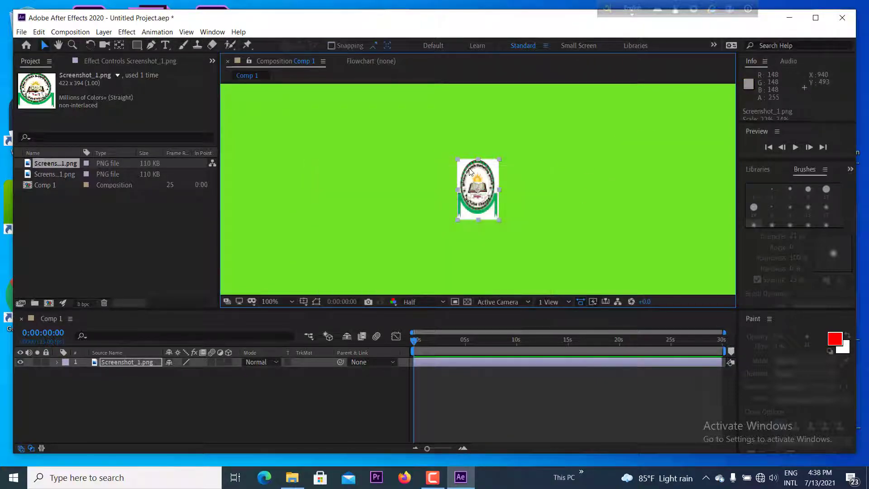
mouse_move(498, 172)
left_mouse_down()
mouse_move(604, 122)
mouse_move(647, 121)
left_mouse_up()
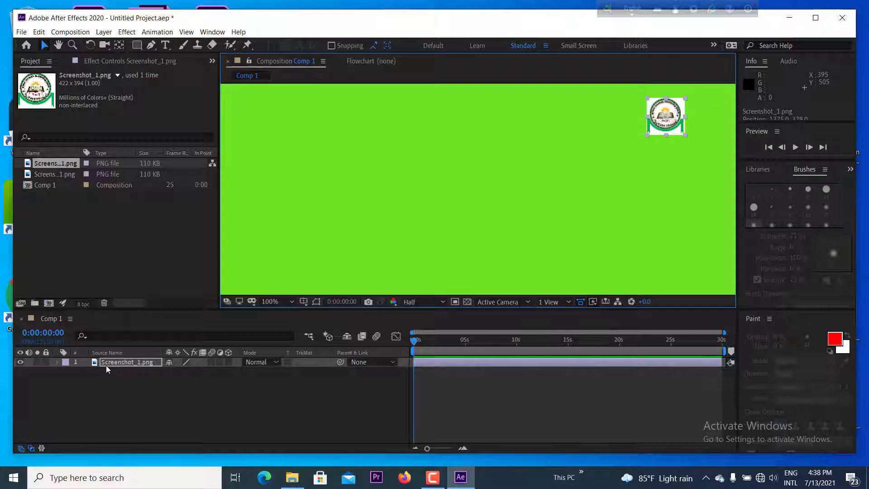
- Set a Position keyframe at 0s with the logo nudged slightly left
key("p")
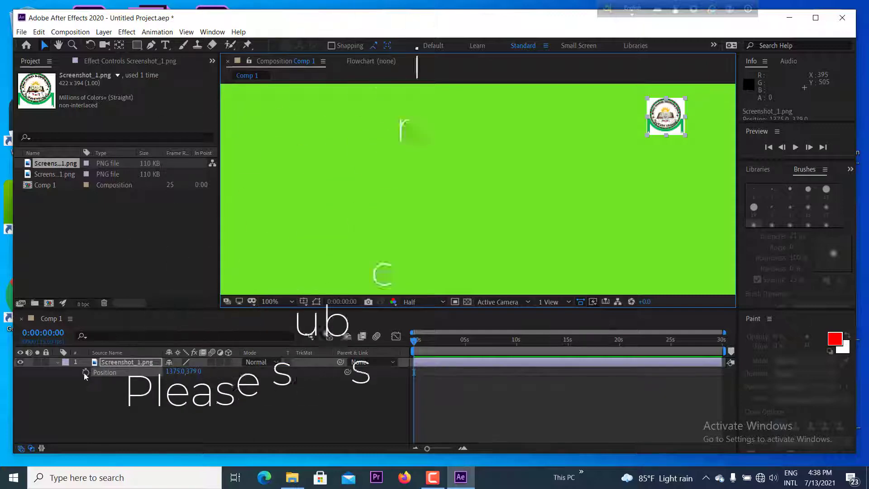
left_click(86, 372)
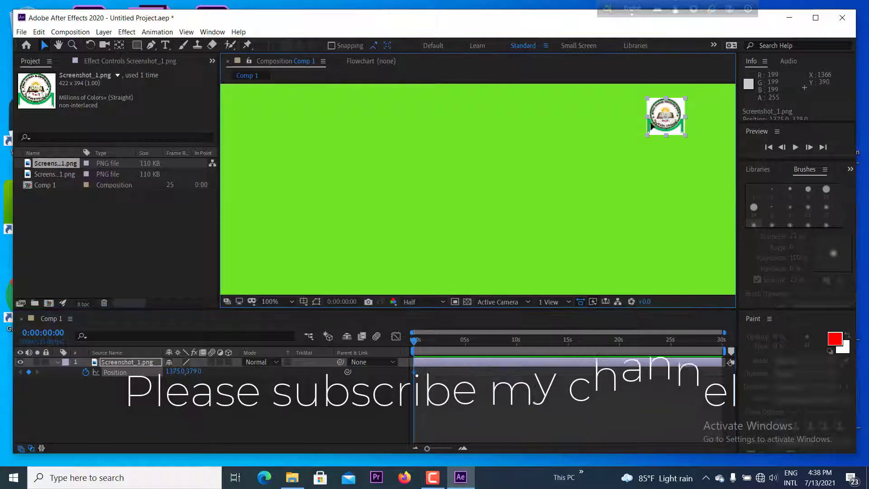
left_click_drag(675, 116, 524, 128)
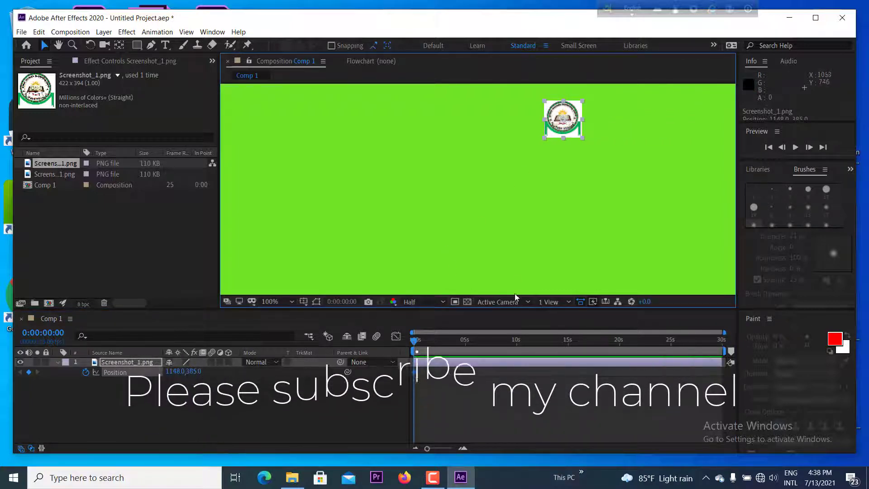
- Add Position keyframes at 3:23 (further left) and 9:02 (down to comp centre)
left_click_drag(414, 340, 454, 344)
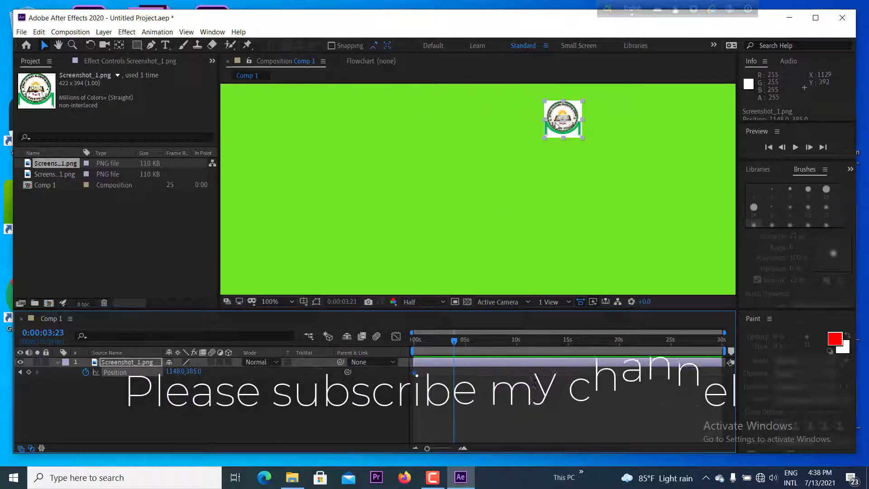
left_click_drag(550, 120, 426, 127)
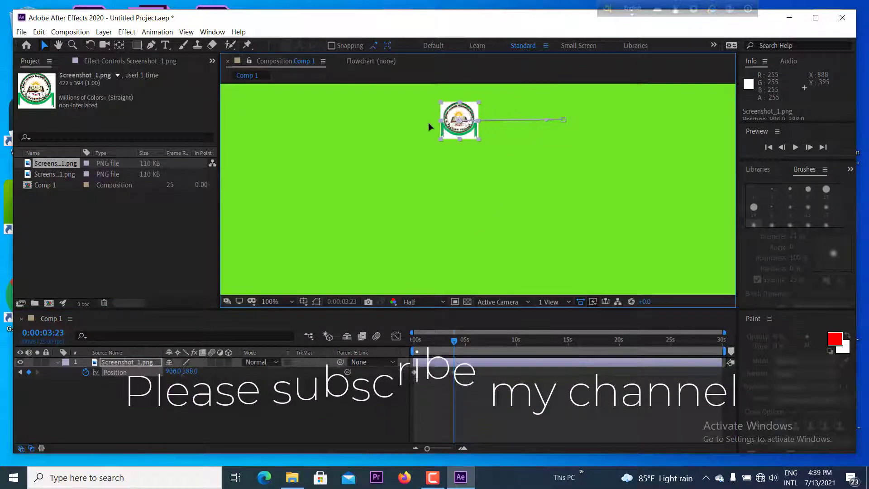
left_click(453, 343)
left_click_drag(454, 344, 507, 343)
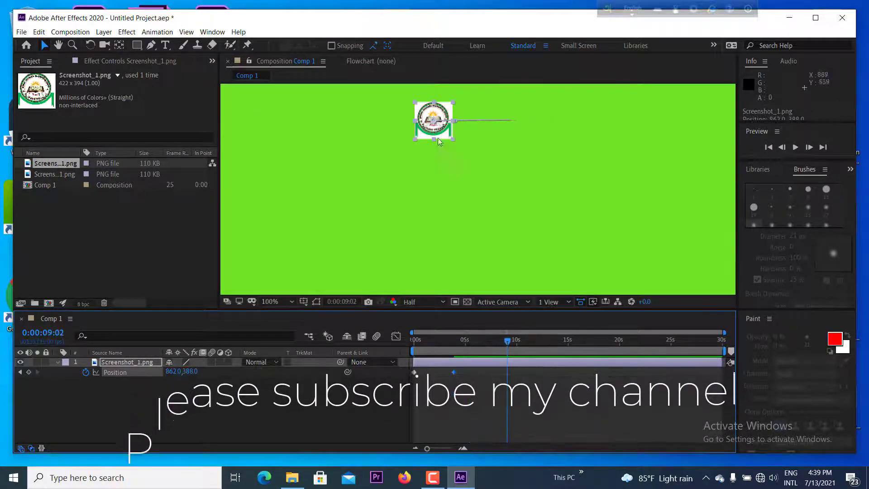
left_click_drag(430, 124, 430, 214)
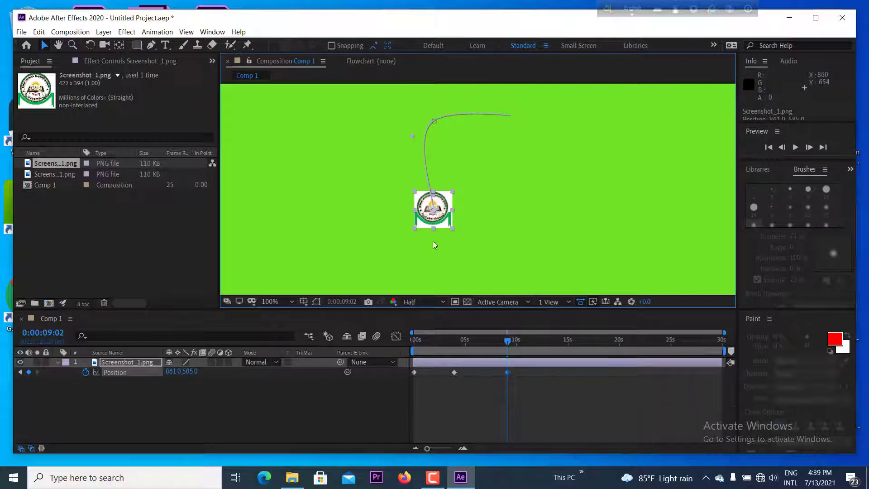
left_click_drag(509, 343, 551, 345)
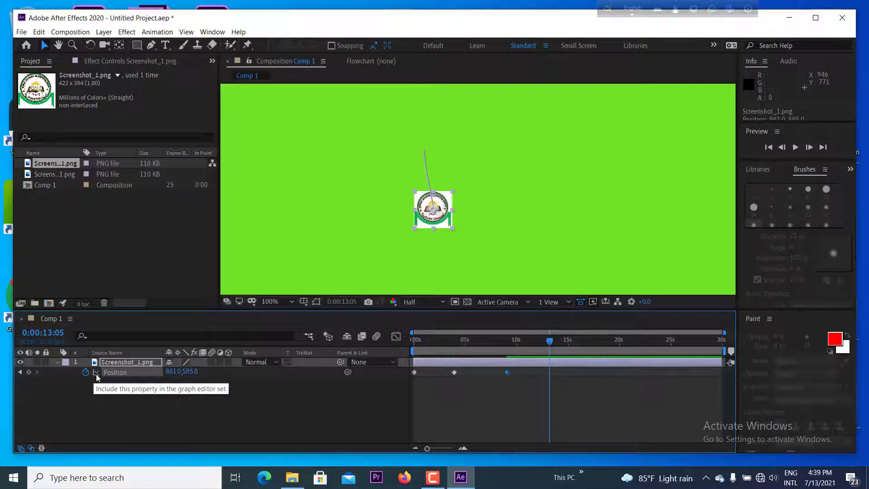
- At 13:05, set a Scale keyframe of about 48% with the logo moved right
key("s")
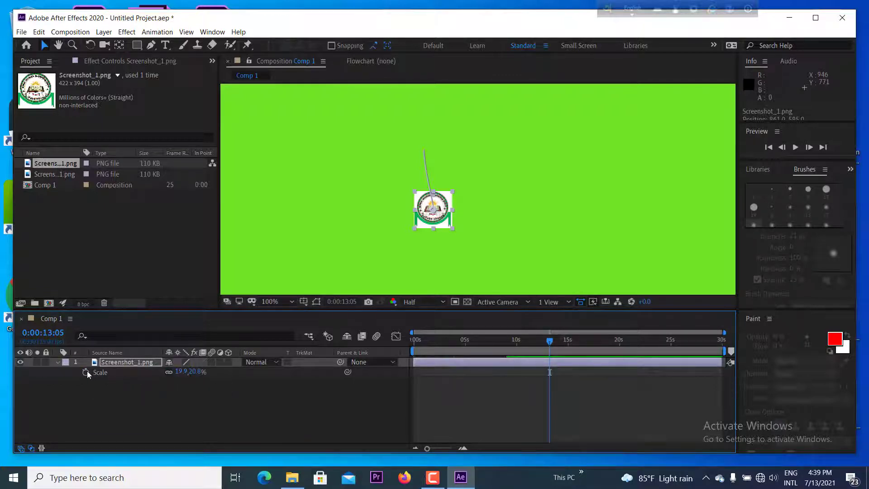
left_click(86, 372)
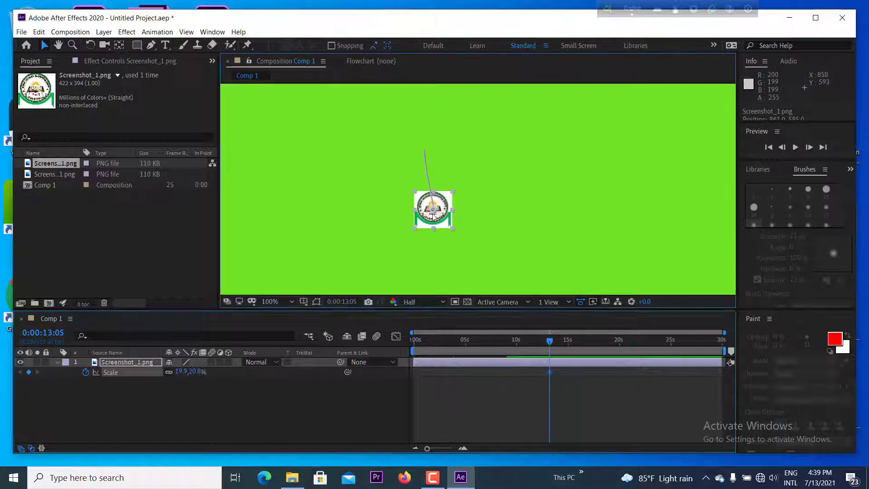
mouse_move(428, 232)
left_mouse_down()
mouse_move(518, 226)
mouse_move(563, 234)
left_mouse_up()
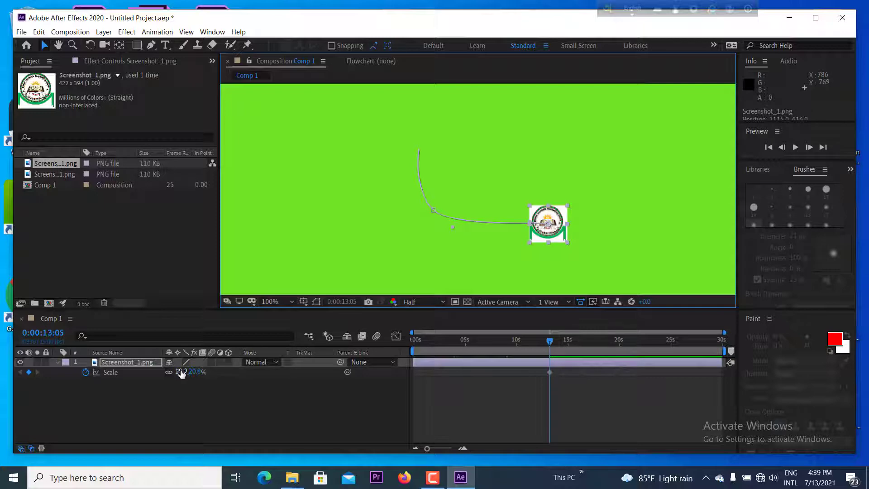
left_click_drag(181, 372, 196, 372)
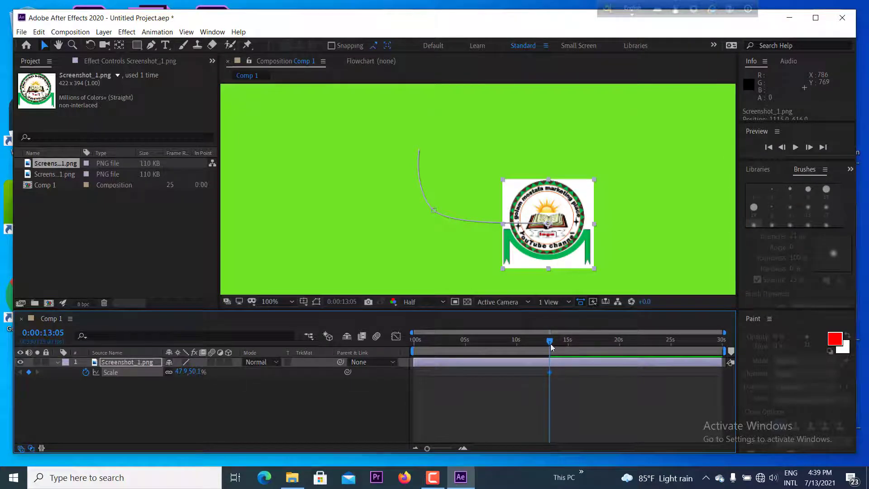
- At 20:16, shrink the logo to 13.9% in the upper-right corner
left_click_drag(549, 343, 625, 340)
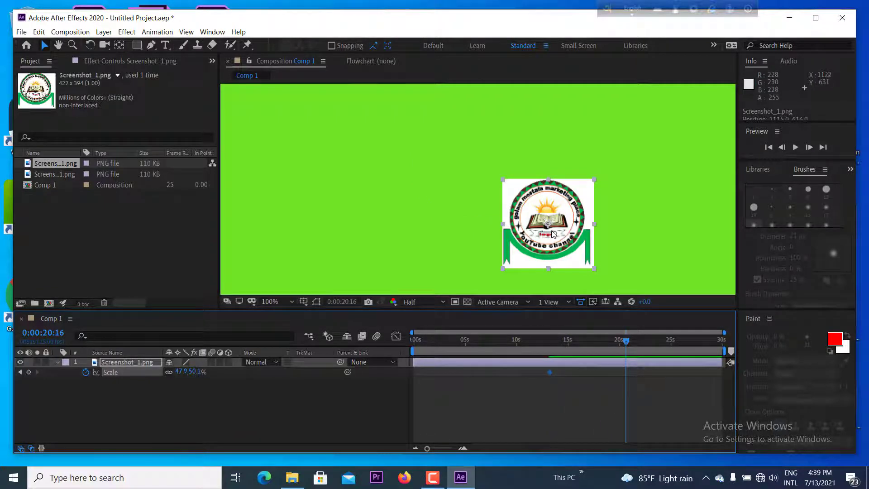
mouse_move(559, 238)
left_mouse_down()
mouse_move(609, 222)
mouse_move(675, 150)
left_mouse_up()
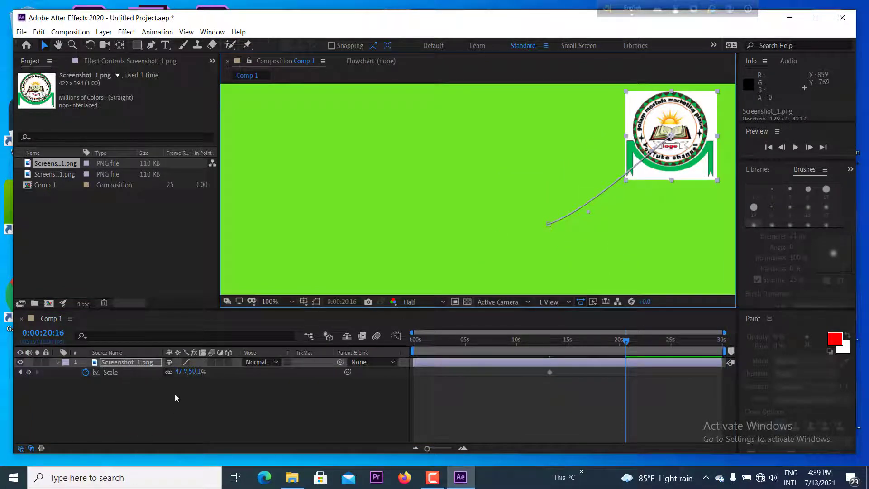
left_click_drag(181, 370, 181, 388)
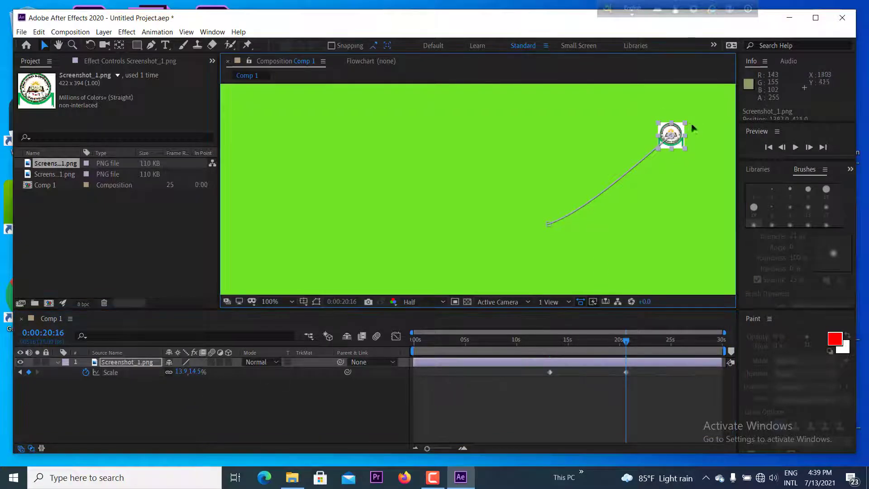
left_click_drag(676, 133, 713, 110)
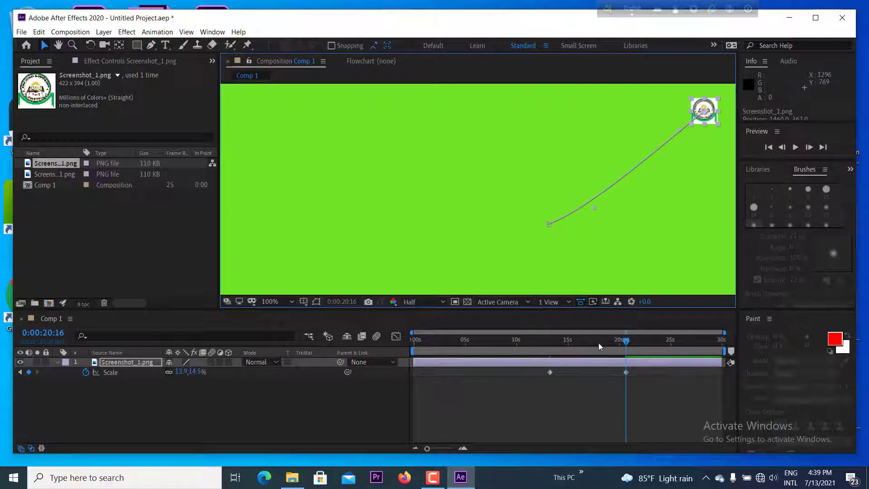
left_click_drag(625, 344, 425, 359)
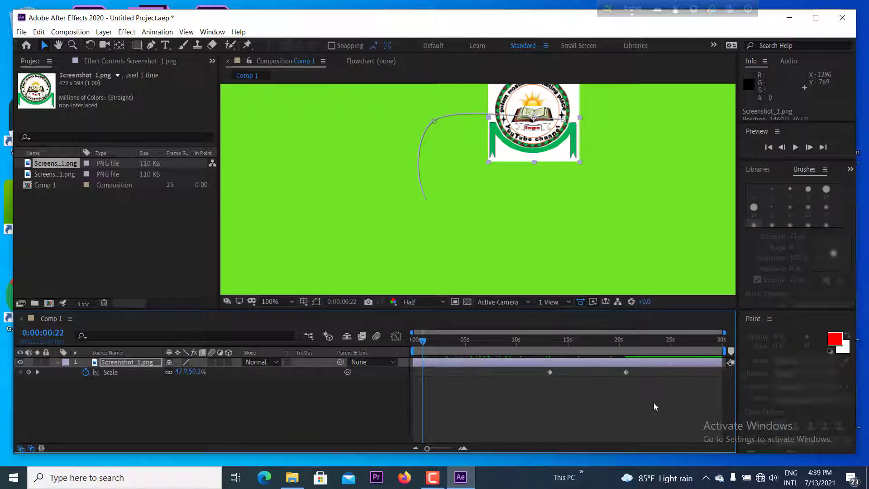
- Preview the logo animation, then stop playback
key("space")
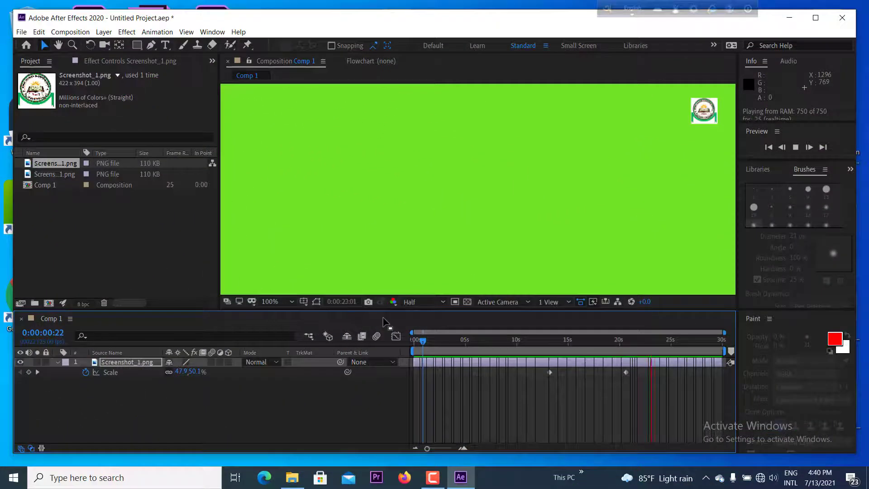
key("space")
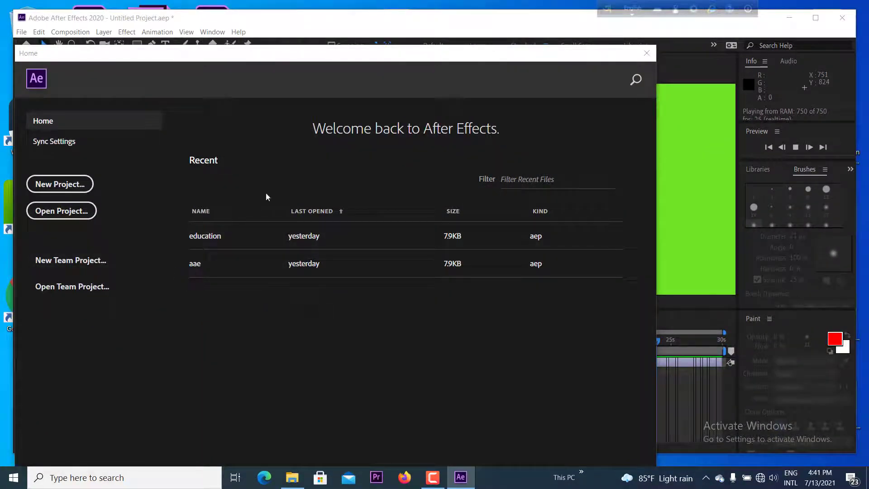
left_click(646, 53)
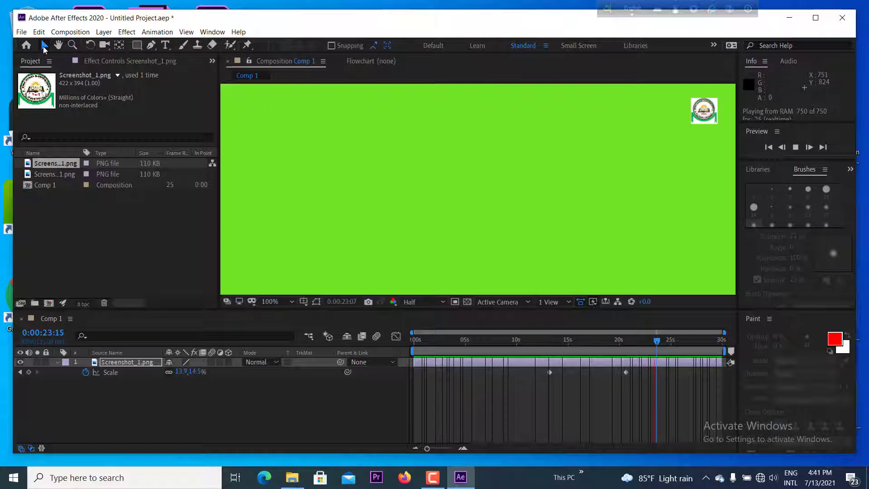
key("space")
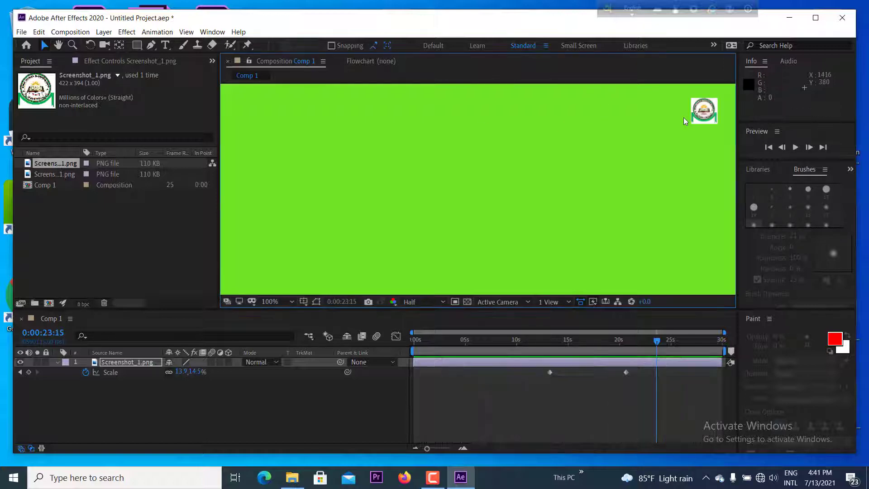
left_click(701, 114)
left_click_drag(701, 114, 704, 114)
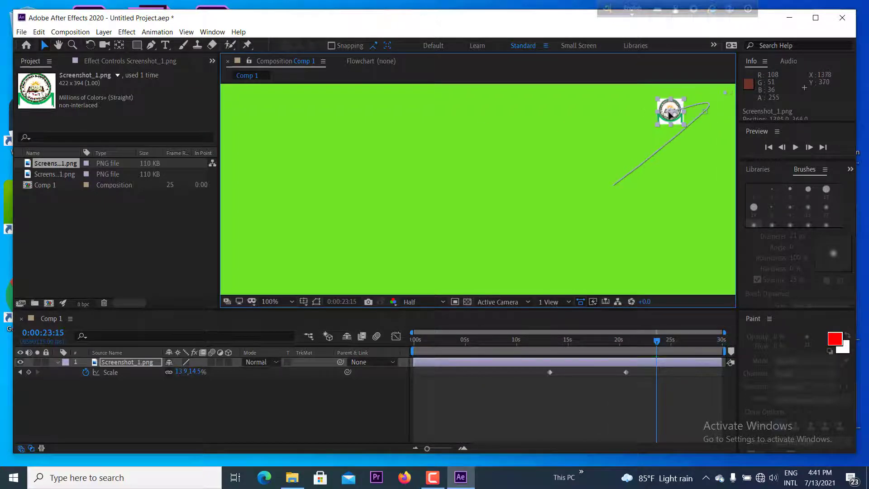
left_click(452, 147)
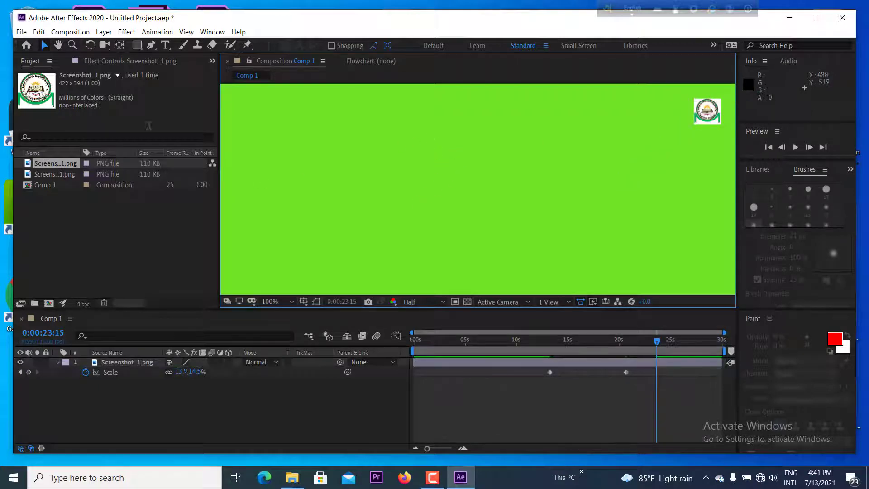
- Add a text layer on the comp spelling a person's name
left_click(164, 45)
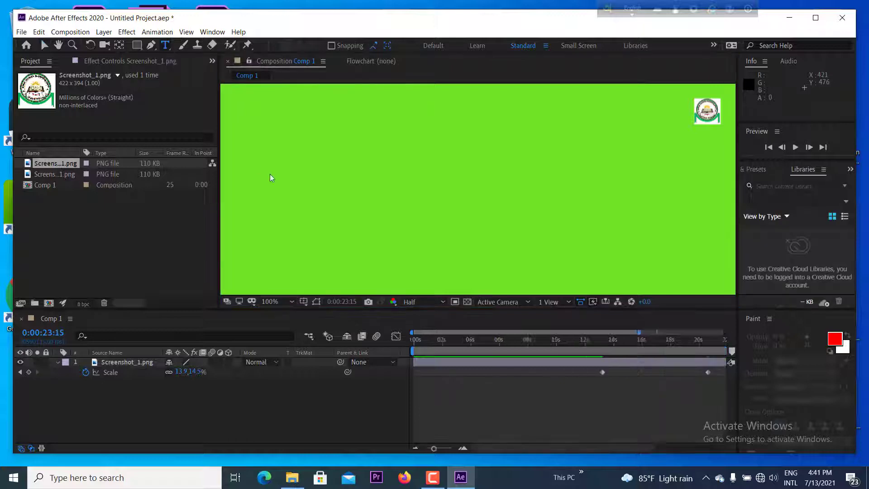
left_click(313, 177)
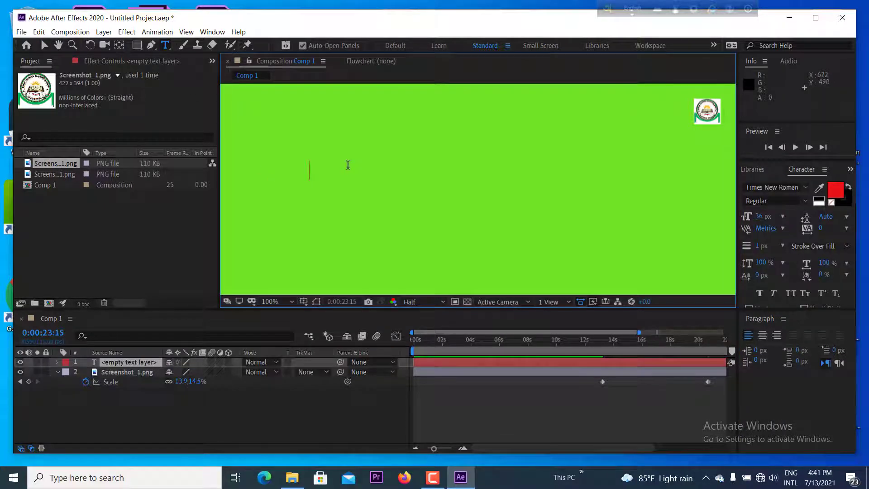
type("Go")
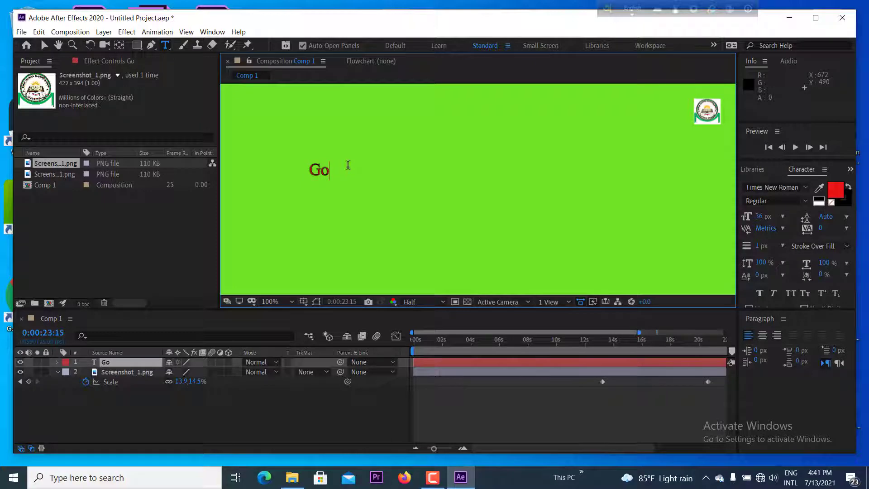
type("lam Mos")
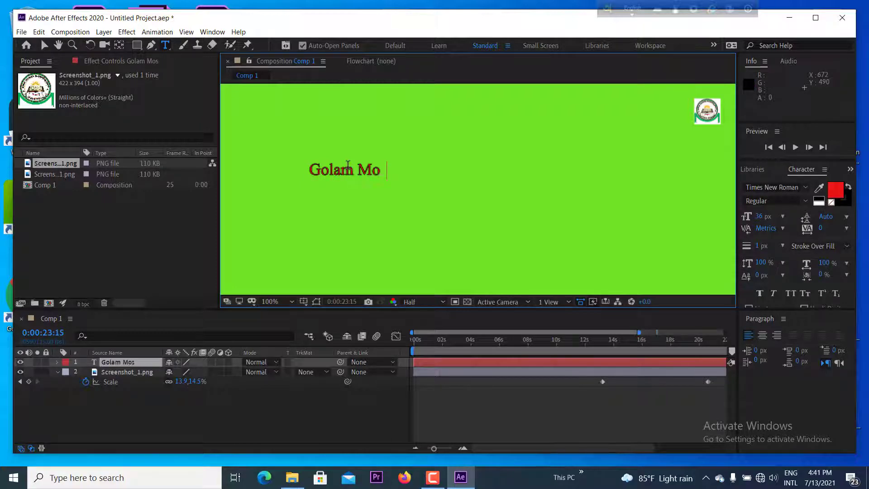
type("tafa")
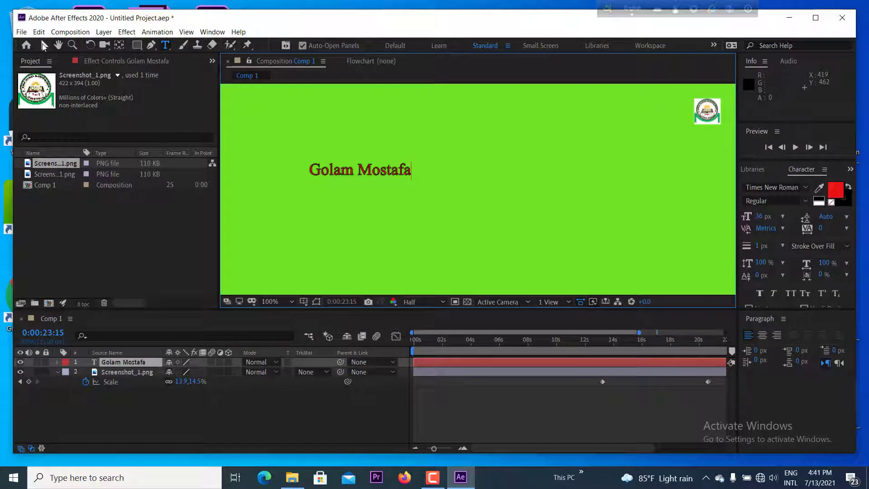
left_click(44, 46)
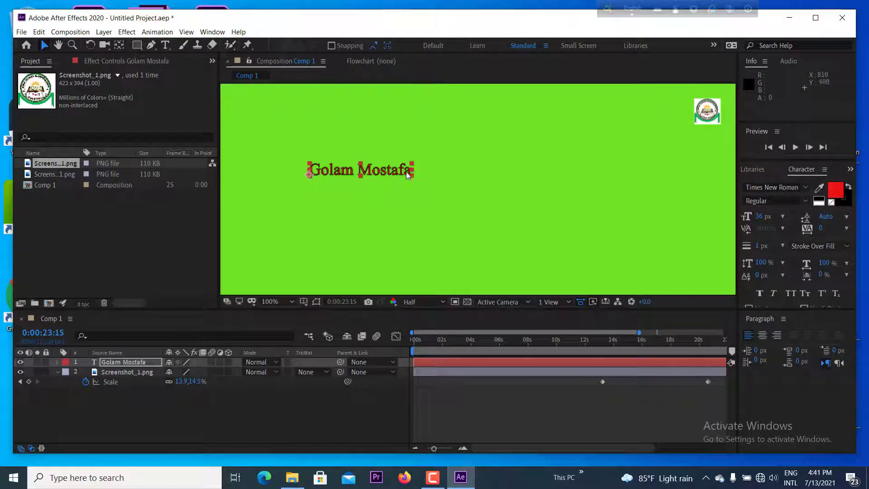
- Move the name text up and to the right, and pan the comp view
mouse_move(418, 164)
left_mouse_down()
mouse_move(511, 124)
mouse_move(427, 175)
mouse_move(566, 170)
mouse_move(566, 181)
mouse_move(571, 169)
left_mouse_up()
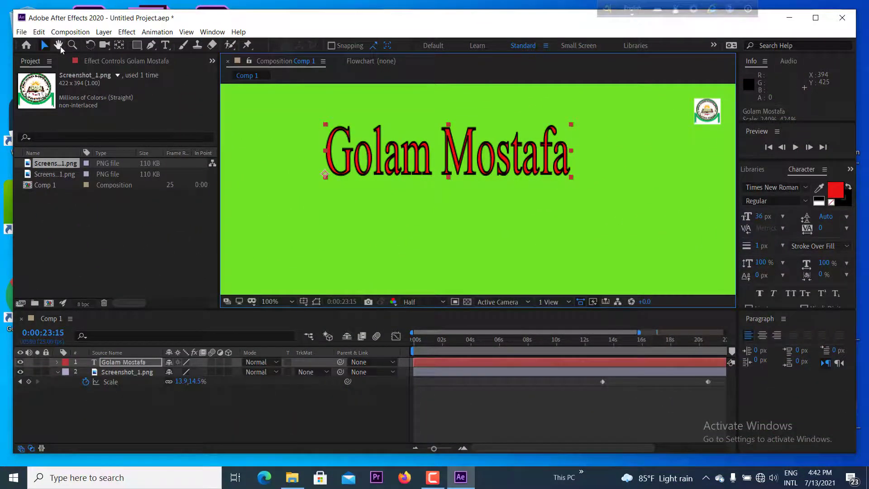
left_click(59, 45)
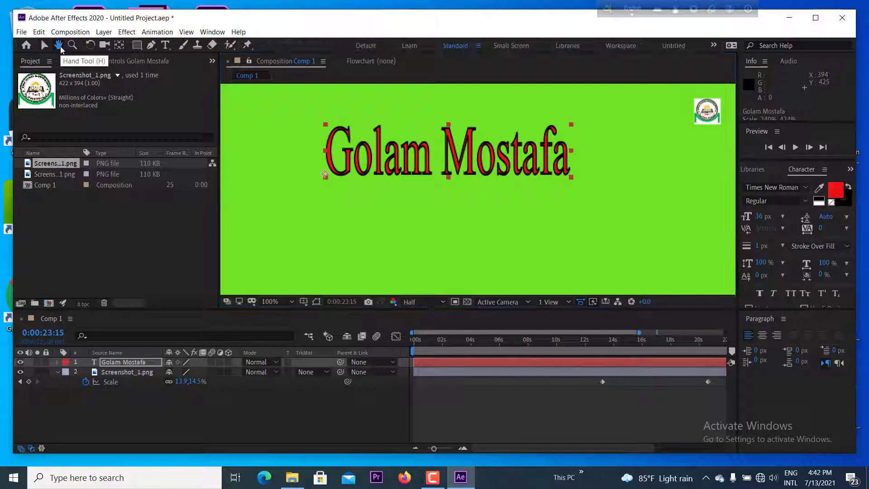
mouse_move(373, 155)
left_mouse_down()
mouse_move(254, 156)
mouse_move(384, 160)
mouse_move(381, 152)
left_mouse_up()
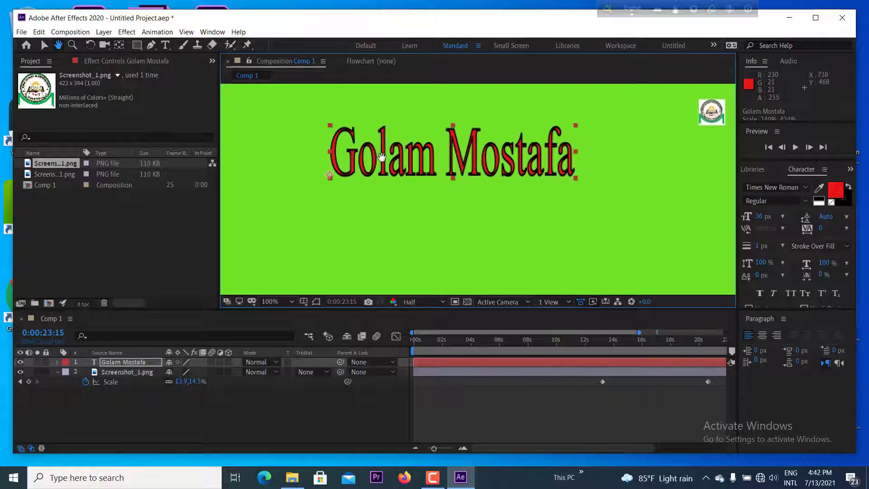
left_click(72, 47)
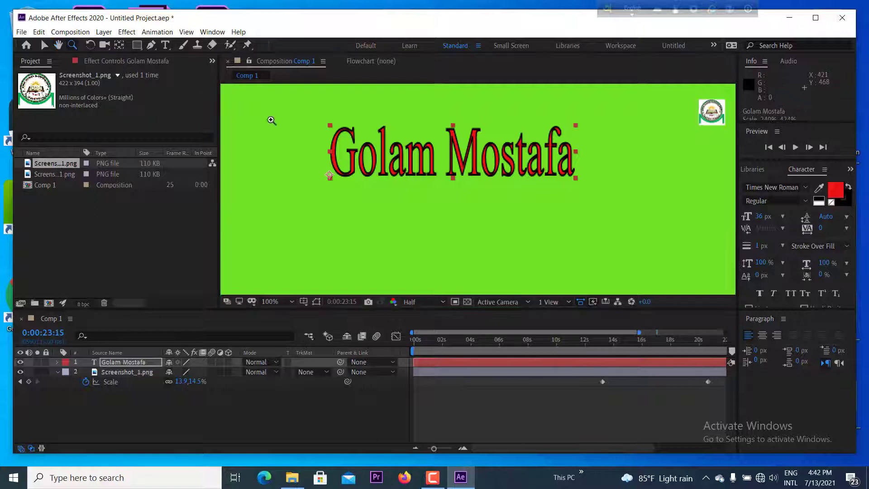
left_click(371, 162)
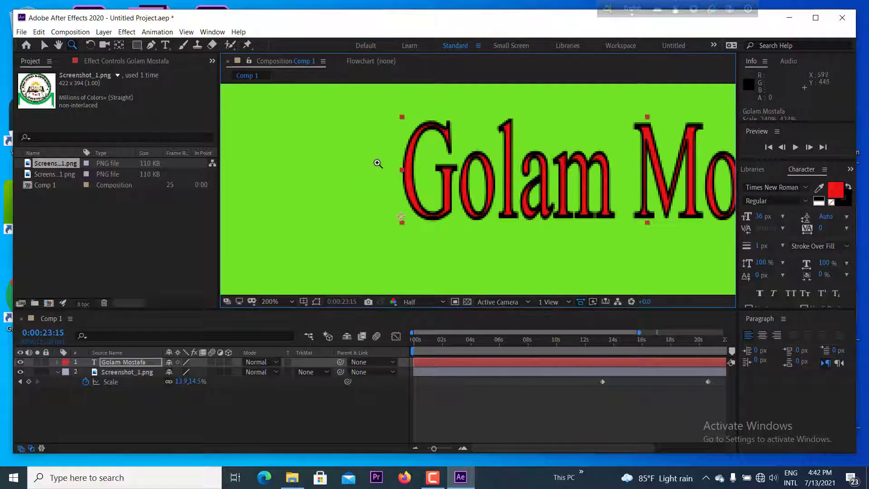
left_click(439, 173)
left_click(438, 174)
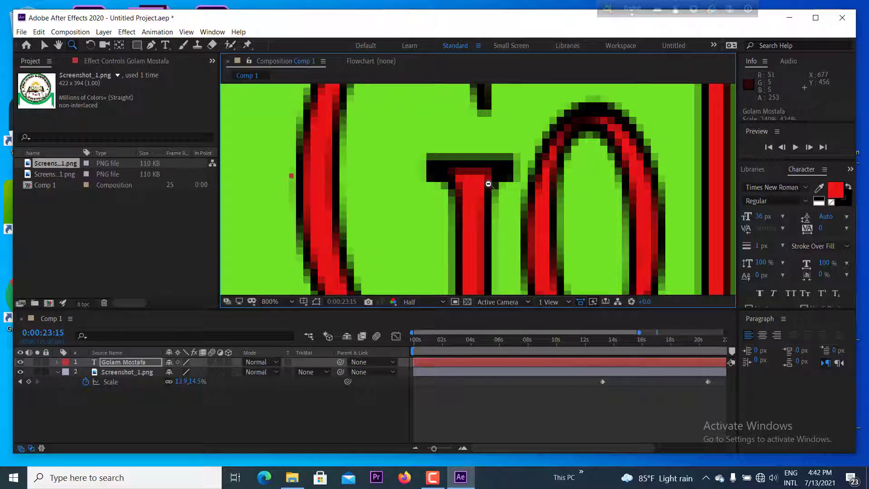
left_click(488, 184, "alt")
left_click(487, 184, "alt")
left_click(487, 184, "alt")
left_click(487, 184, "alt")
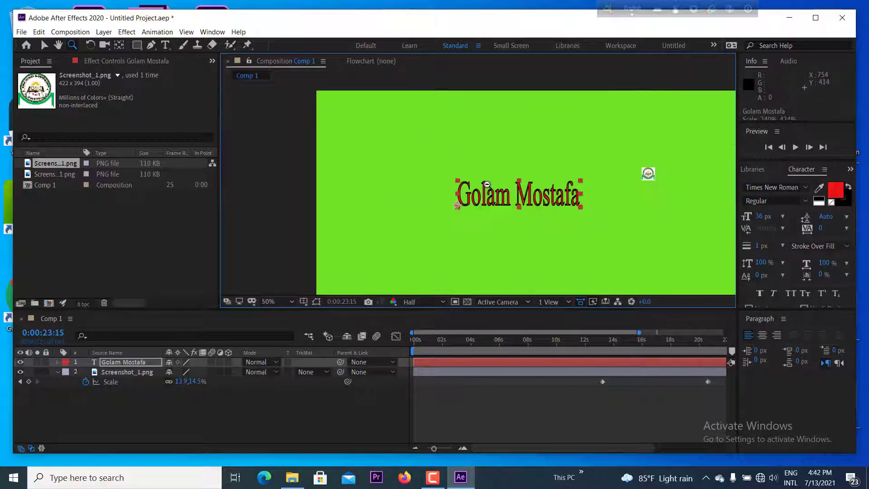
left_click(486, 184, "alt")
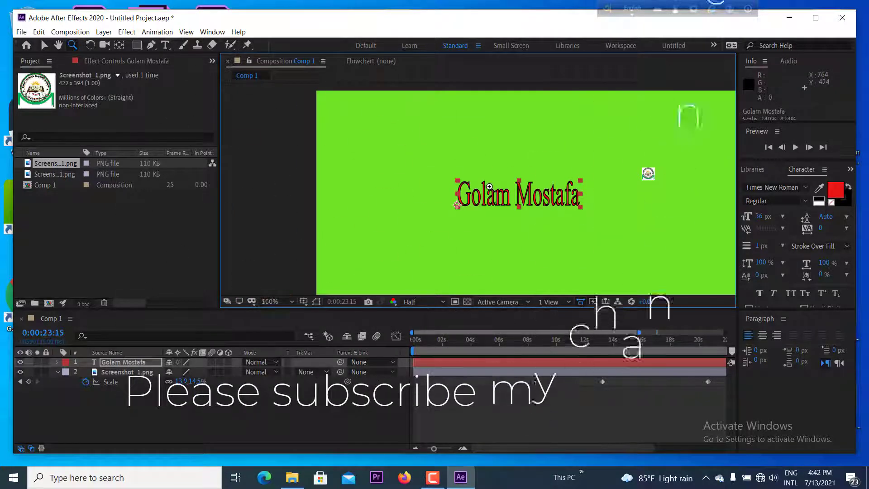
left_click(490, 187)
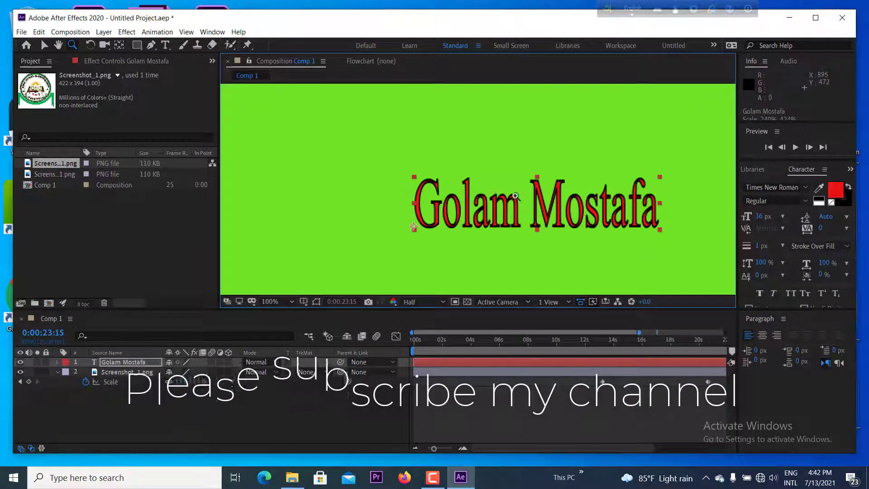
left_click(90, 45)
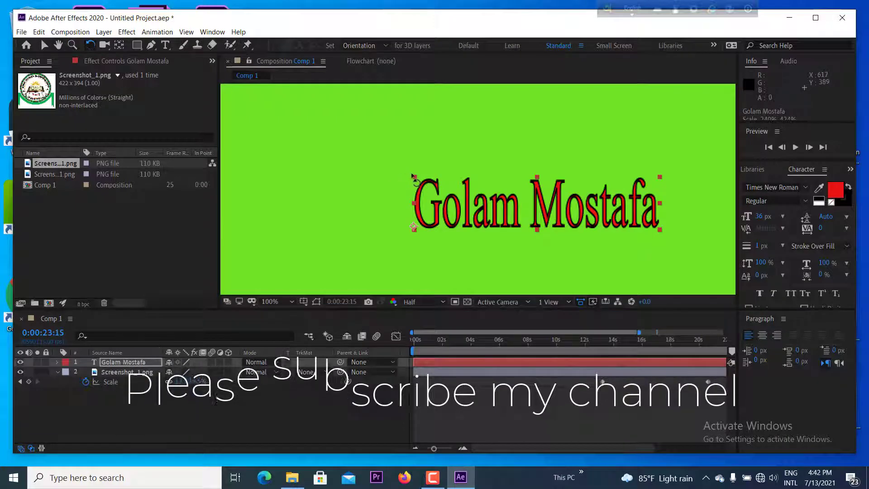
mouse_move(415, 179)
left_mouse_down()
mouse_move(401, 209)
mouse_move(413, 224)
mouse_move(392, 245)
mouse_move(400, 154)
mouse_move(417, 112)
left_mouse_up()
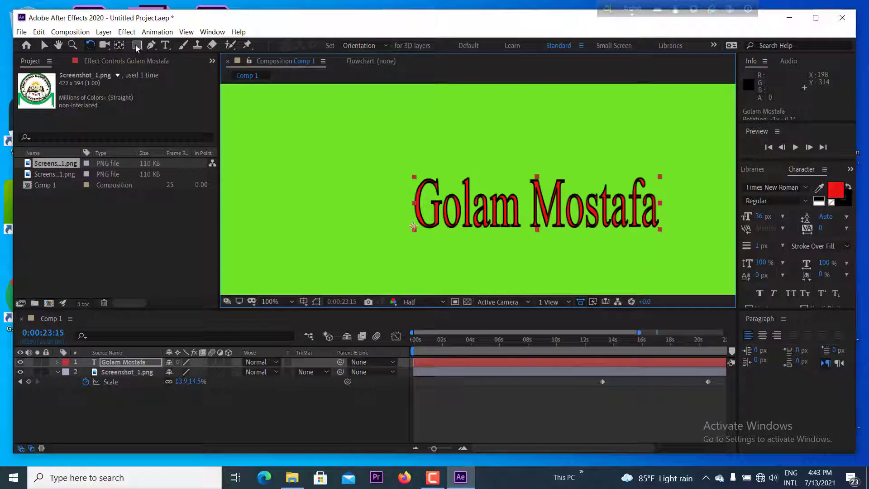
- Draw a red rectangle just left of centre with the Rectangle Tool
left_click(140, 48)
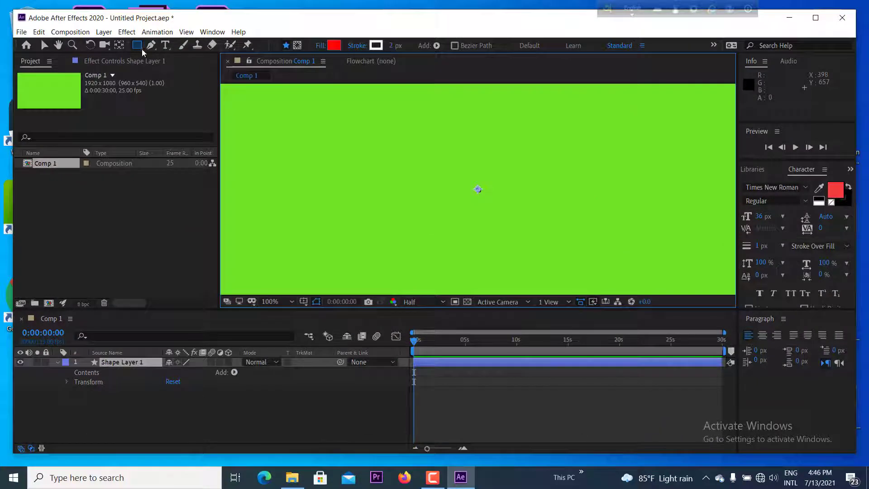
left_click_drag(142, 48, 172, 50)
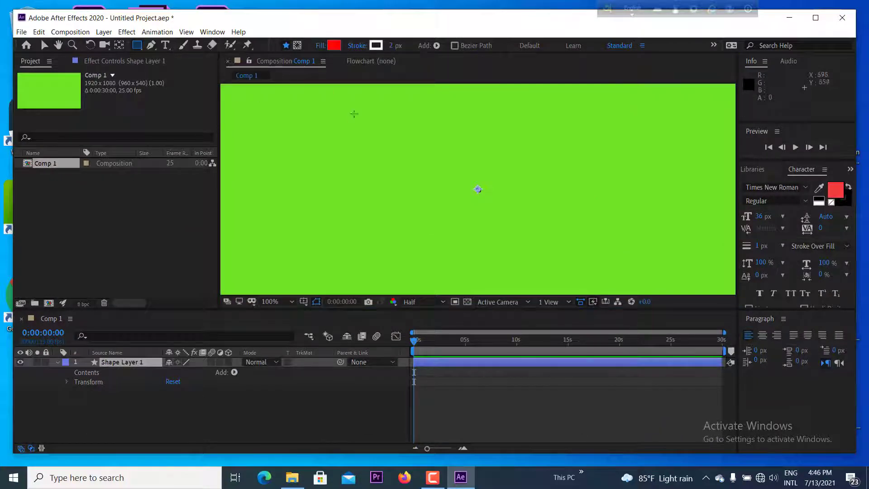
left_click_drag(347, 129, 490, 193)
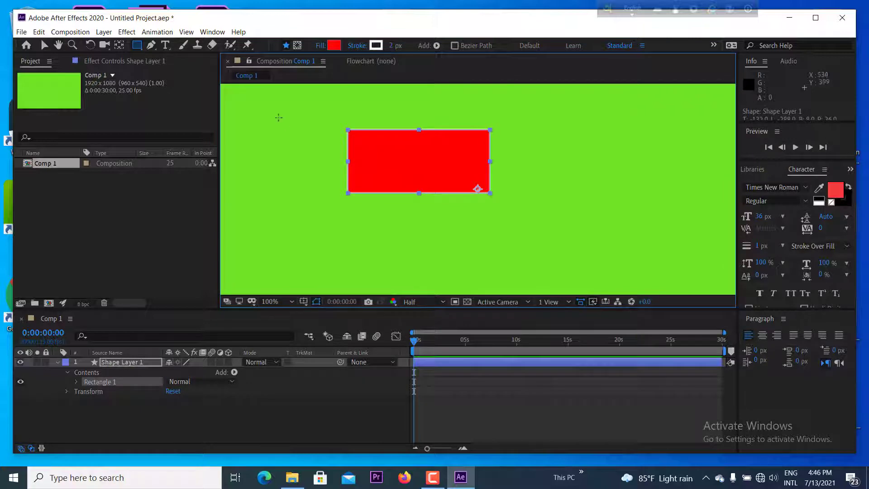
left_click(119, 48)
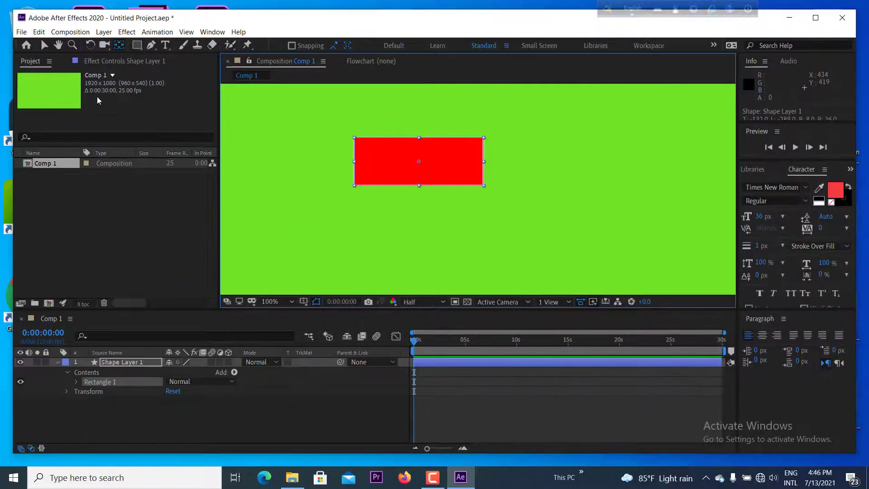
- Test-rotate the red rectangle clockwise around its default pivot
left_click(90, 43)
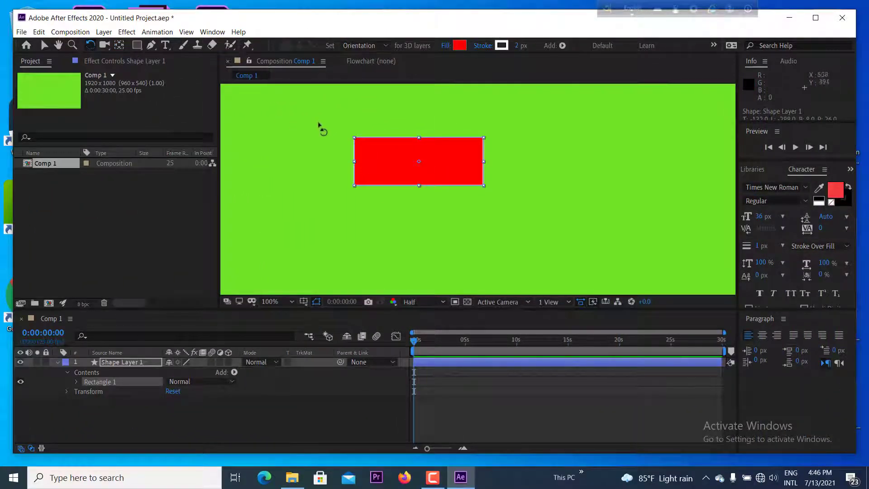
left_click_drag(359, 143, 354, 137)
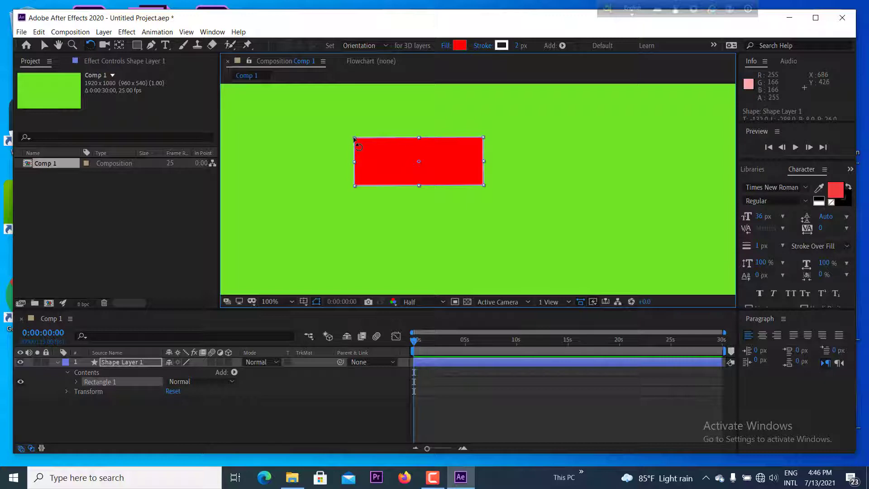
mouse_move(355, 143)
left_mouse_down()
mouse_move(456, 173)
mouse_move(378, 136)
mouse_move(378, 148)
left_mouse_up()
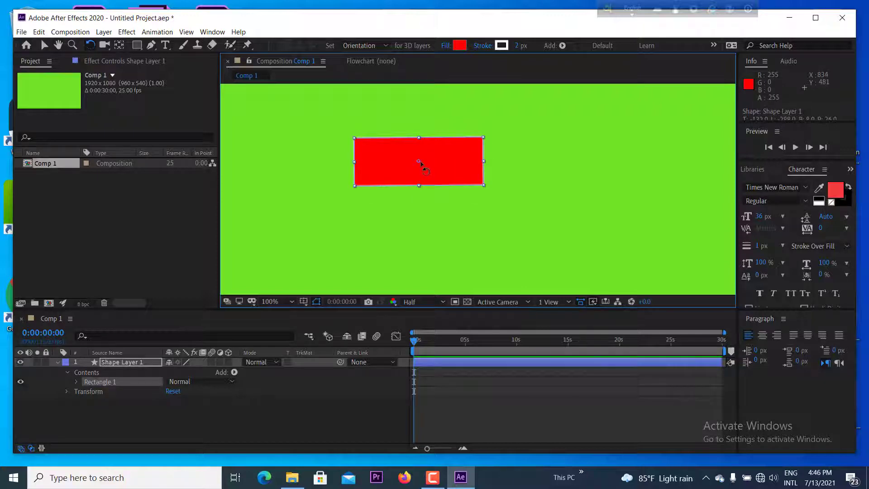
- Move the anchor to the rectangle's bottom-right corner, then rotate it around and back level
left_click(118, 45)
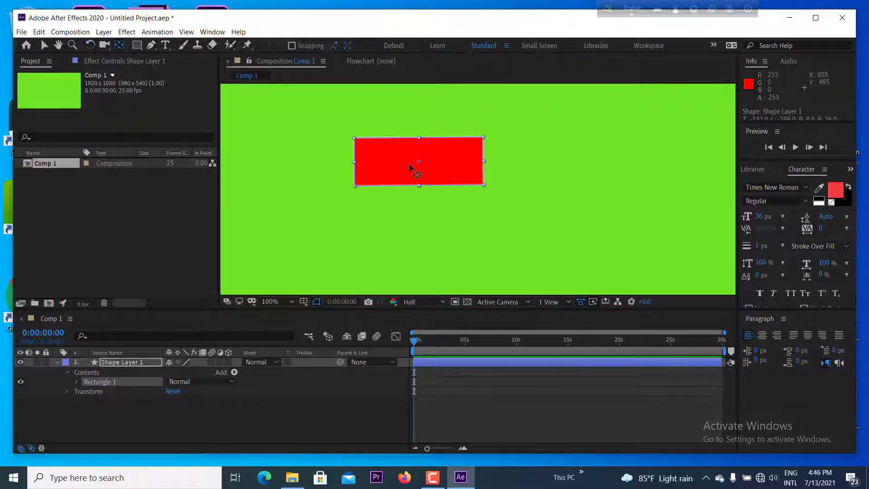
left_click_drag(419, 162, 481, 185)
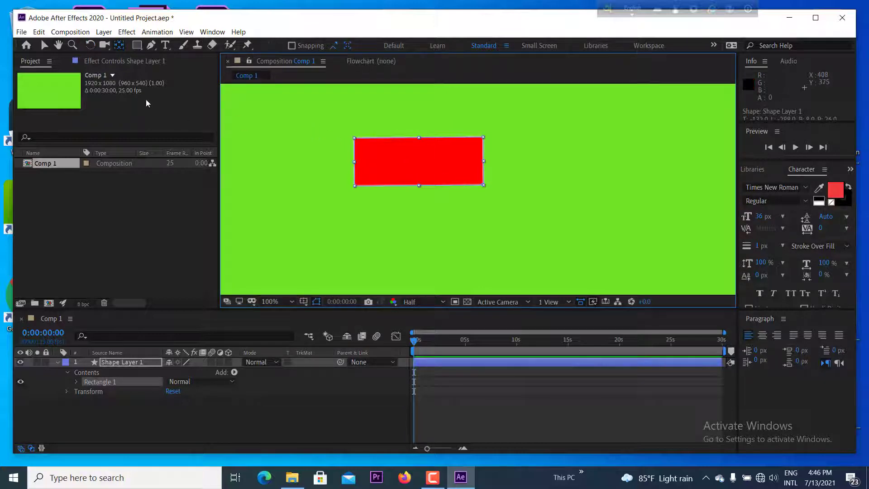
left_click(88, 45)
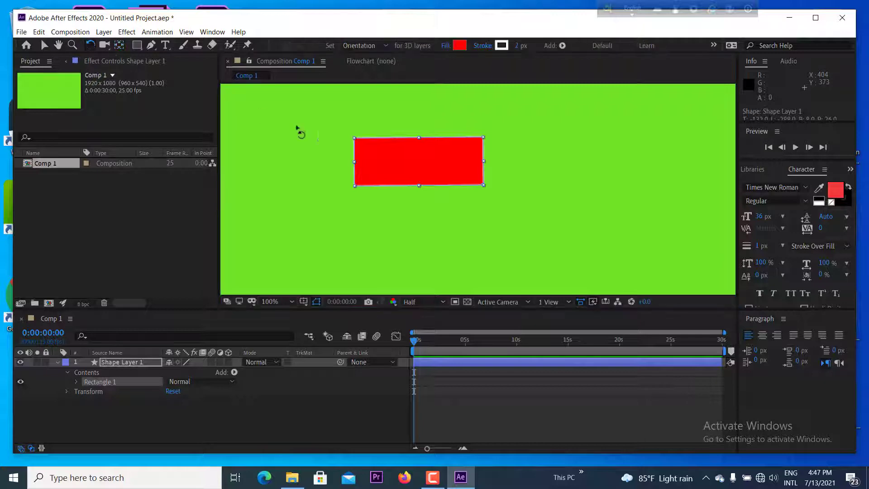
mouse_move(342, 144)
left_mouse_down()
mouse_move(386, 142)
mouse_move(376, 162)
left_mouse_up()
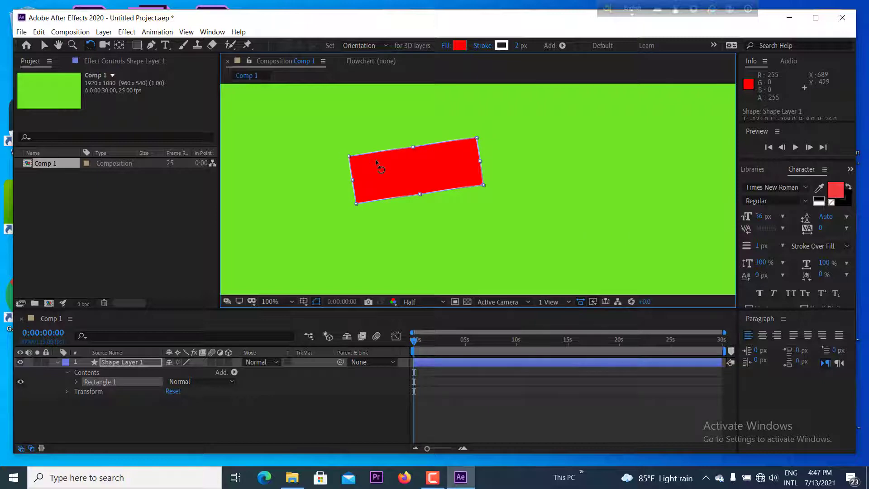
mouse_move(376, 162)
left_mouse_down()
mouse_move(340, 148)
mouse_move(358, 142)
left_mouse_up()
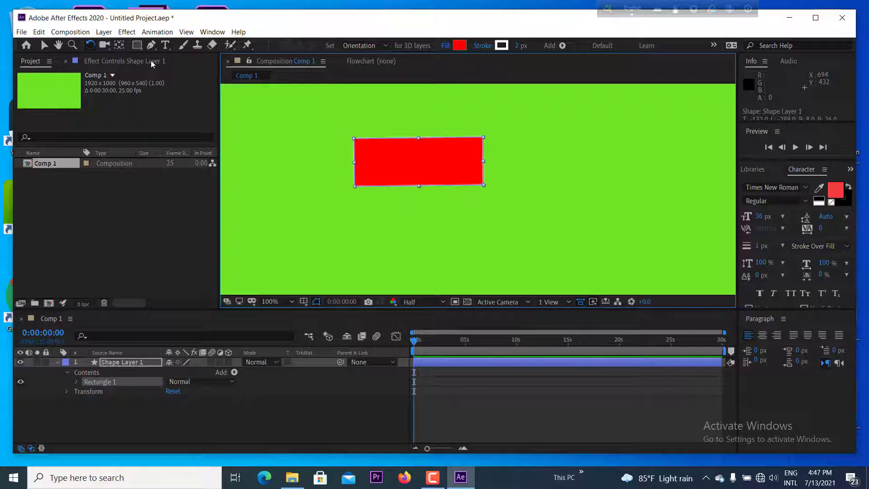
- Delete the rectangle and draw a red rounded rectangle in the upper left
key("Delete")
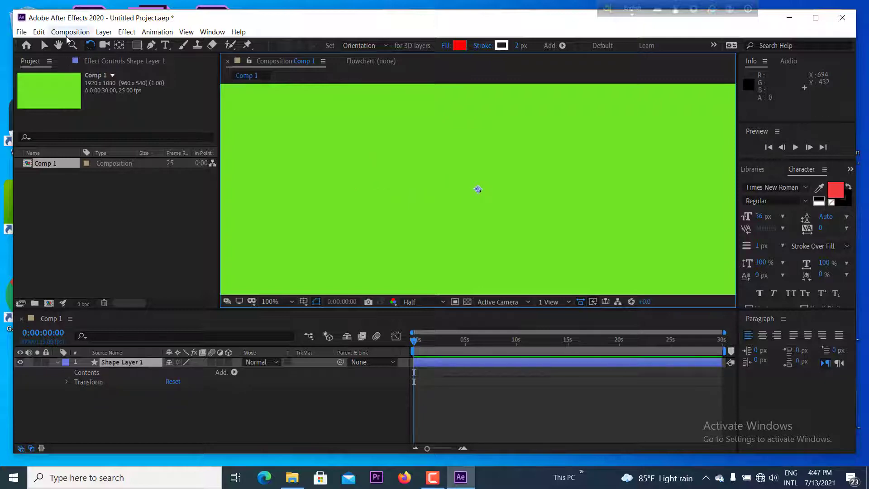
left_click(141, 48)
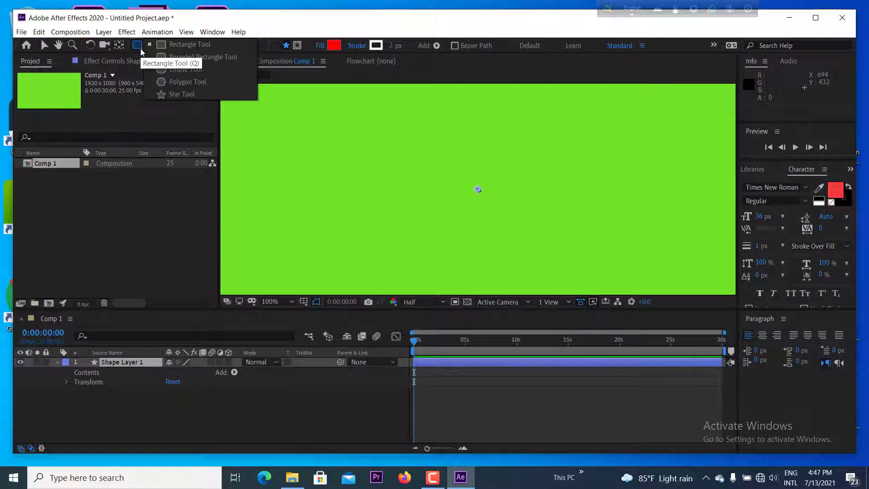
left_click(178, 57)
left_click_drag(314, 125, 465, 189)
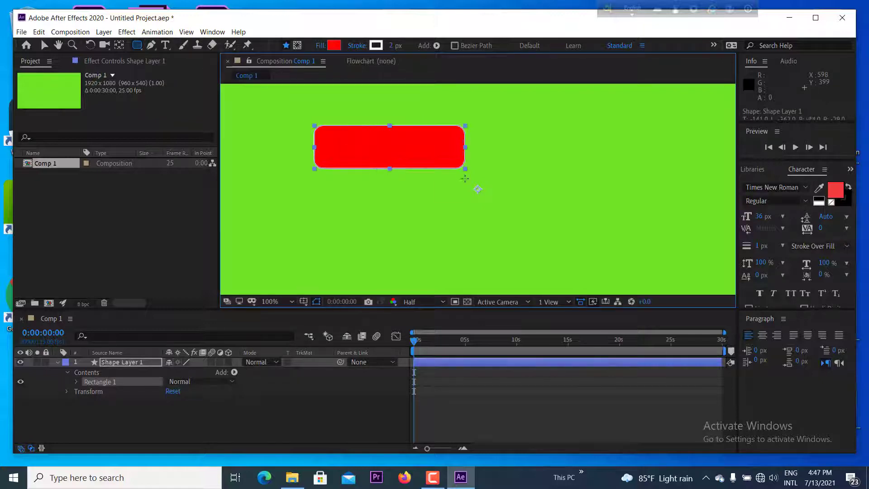
- Draw a red ellipse on the right side of the comp
left_click(141, 48)
left_click(363, 97)
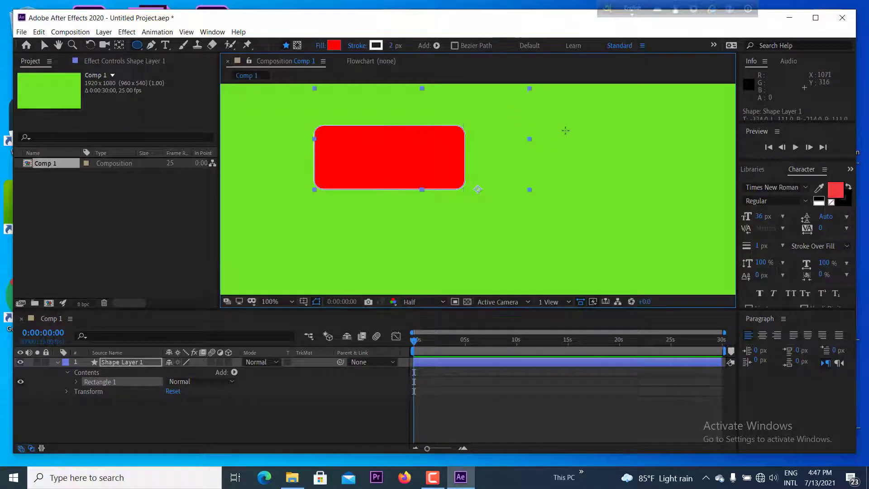
left_click_drag(527, 89, 651, 189)
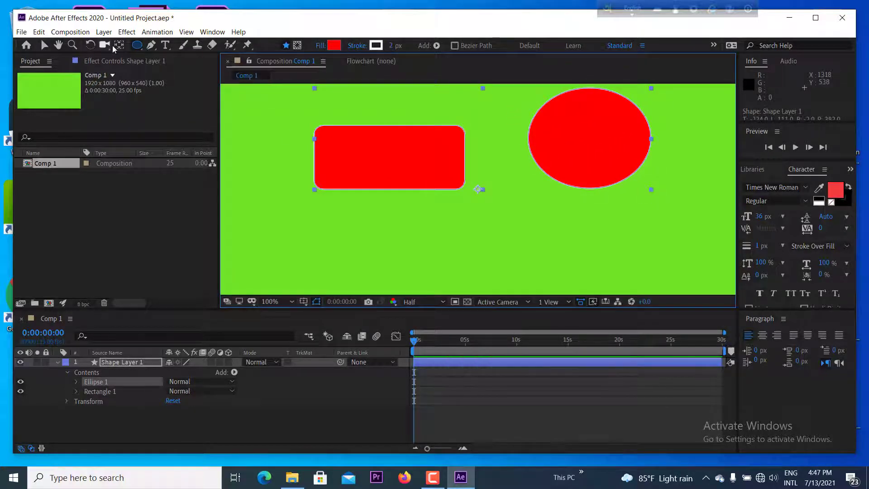
- Draw a red star, undo it, and delete the whole shape layer
left_click(141, 47)
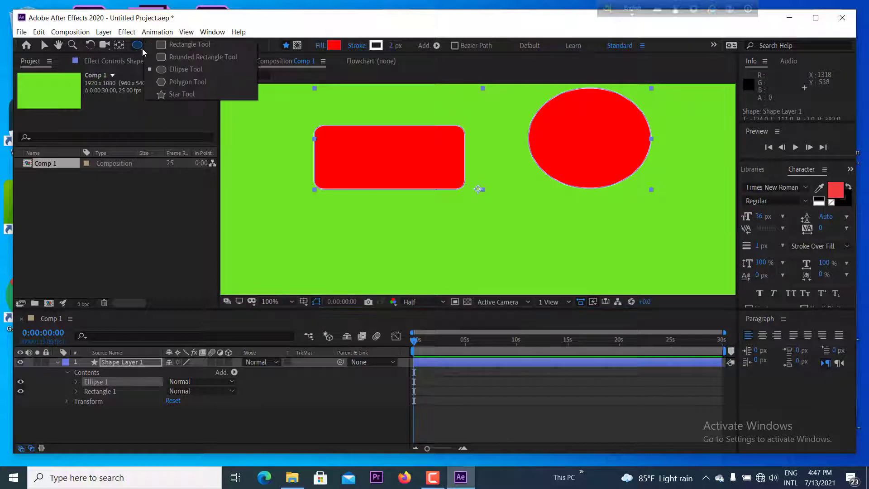
left_click(171, 95)
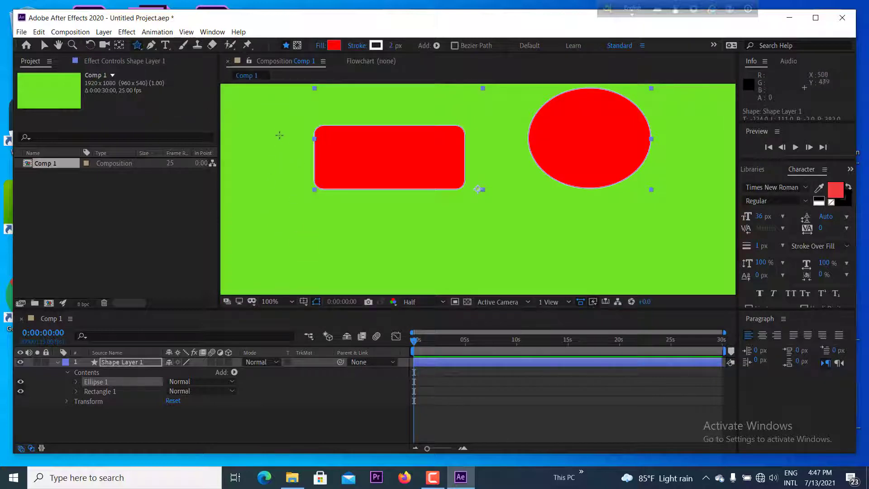
left_click_drag(258, 194, 318, 225)
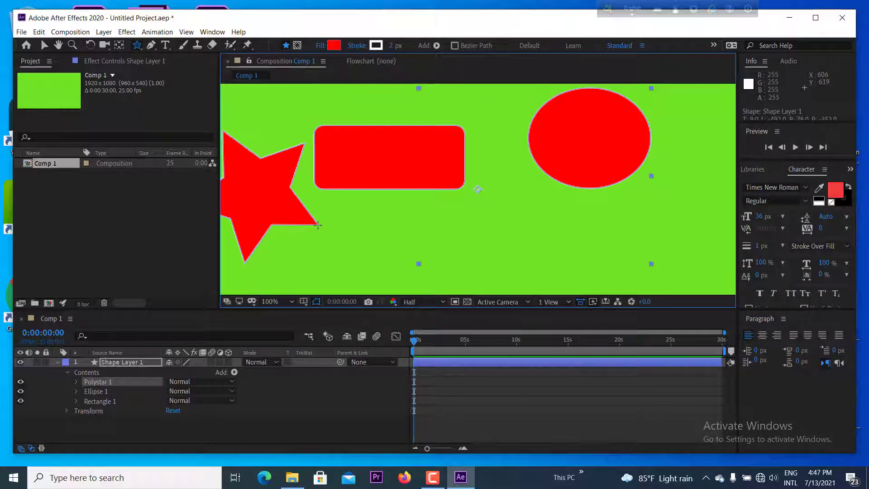
key("ctrl+z")
key("Delete")
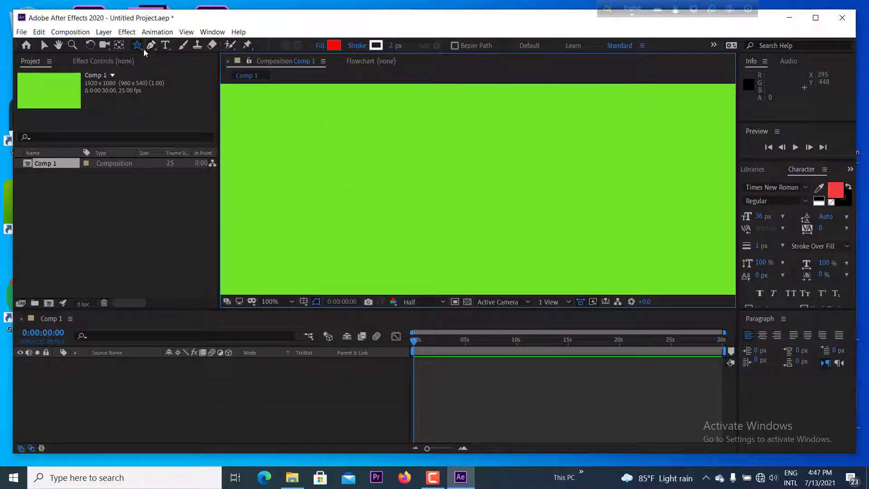
- Draw a closed seven-point red polygon left of centre with the Pen Tool
left_click(153, 47)
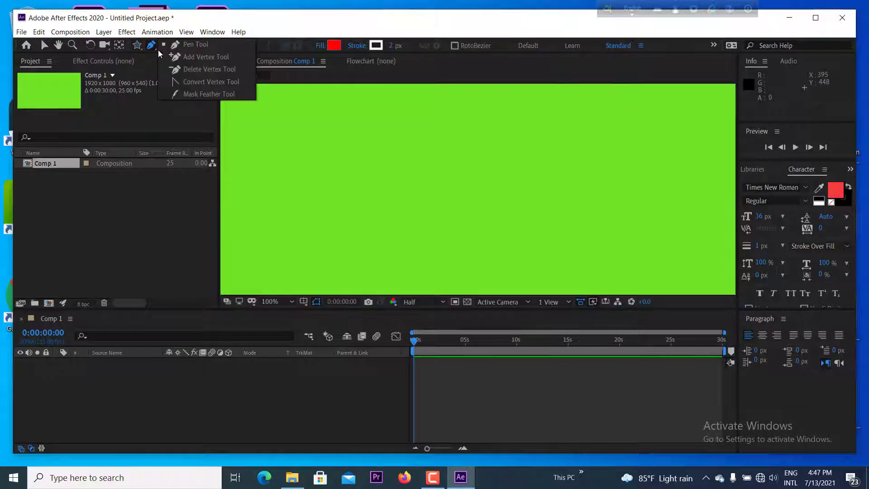
left_click(175, 51)
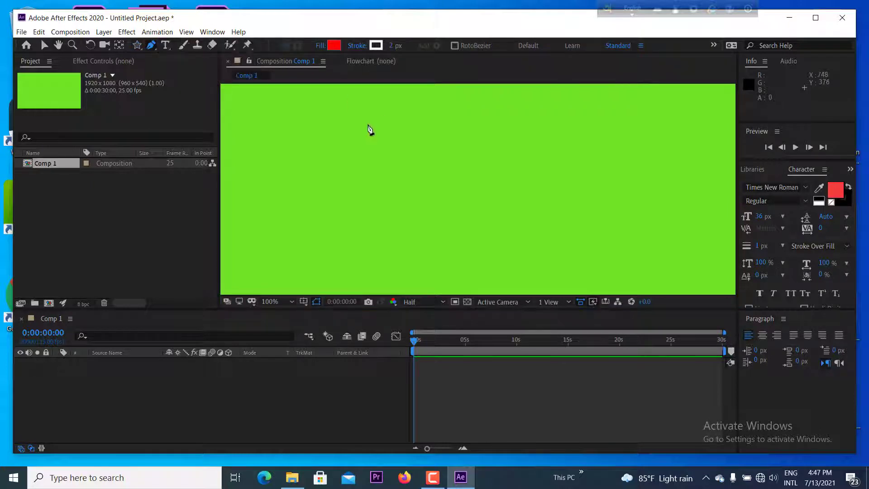
left_click(332, 130)
left_click(441, 120)
left_click(486, 150)
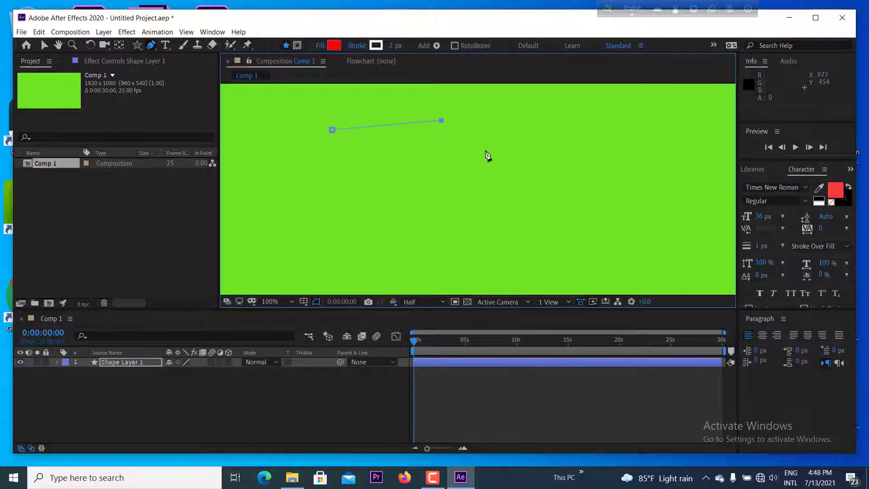
left_click(478, 193)
left_click(425, 206)
left_click(374, 200)
left_click(332, 172)
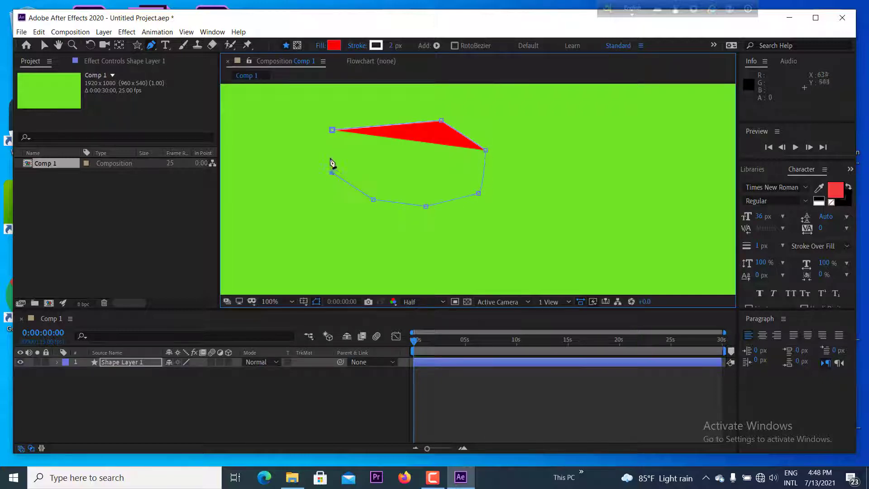
left_click(332, 130)
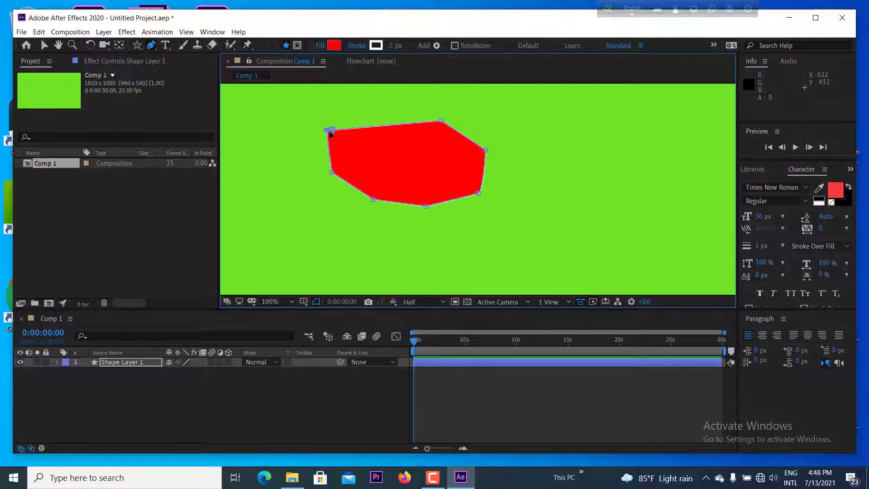
left_click(525, 138)
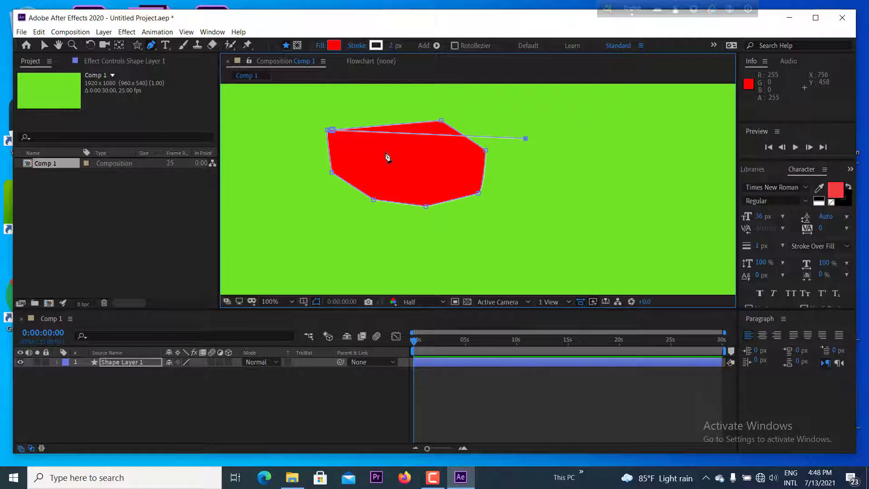
- Undo the polygon and draw a closed curved path with smooth handles
key("ctrl+z")
key("ctrl+z")
left_click(333, 142)
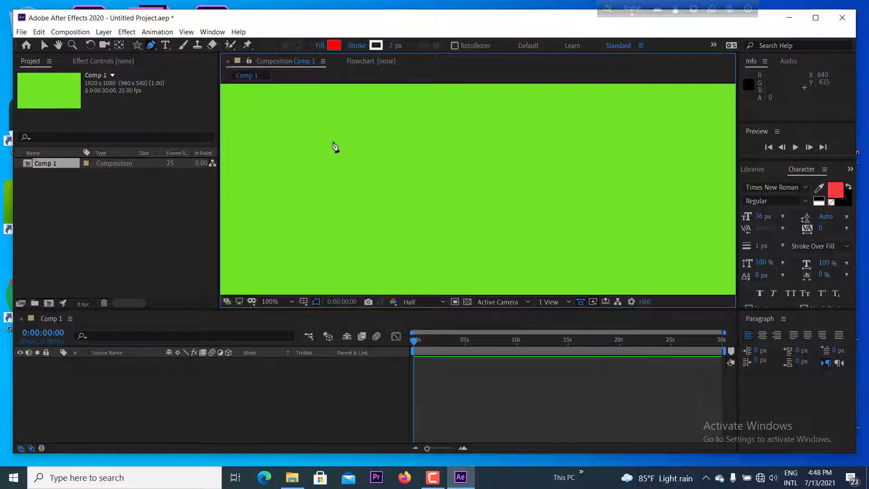
left_click_drag(388, 117, 433, 140)
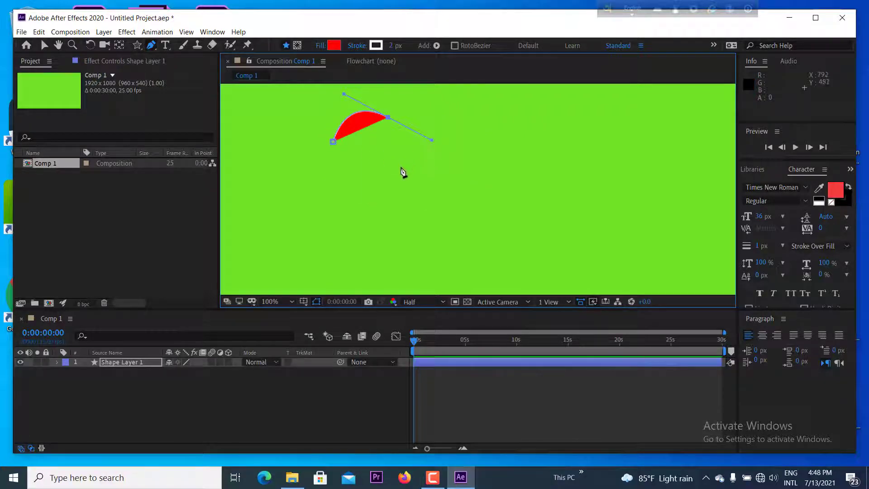
mouse_move(401, 167)
left_mouse_down()
mouse_move(398, 202)
mouse_move(314, 180)
left_mouse_up()
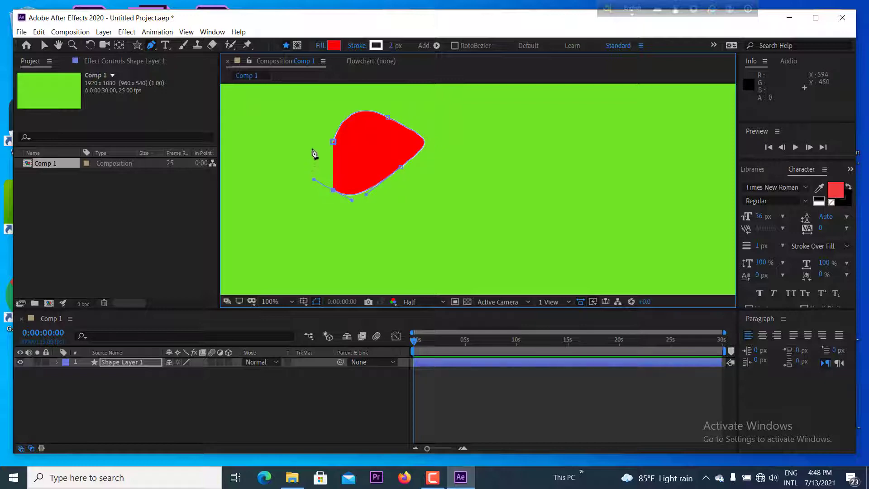
left_click(314, 145)
left_click(332, 142)
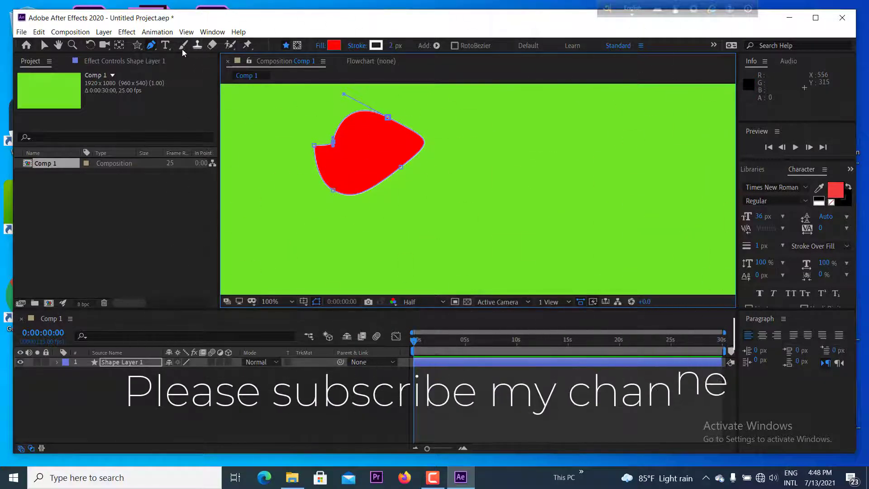
- Delete the left notch and lower-right vertices to round the outline
left_click_drag(154, 50, 189, 72)
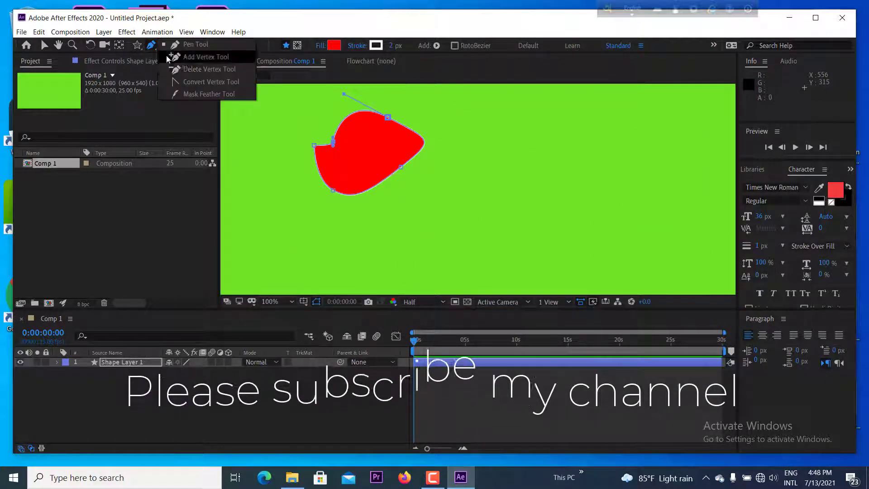
left_click(188, 72)
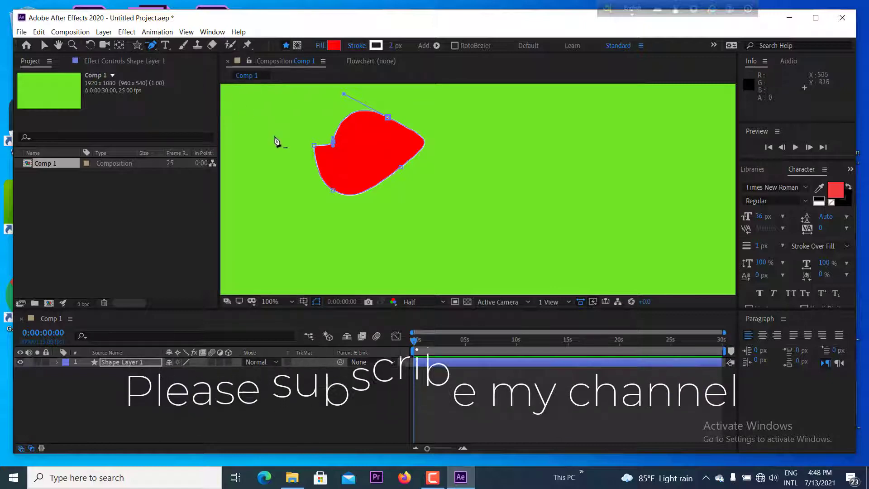
left_click(316, 148)
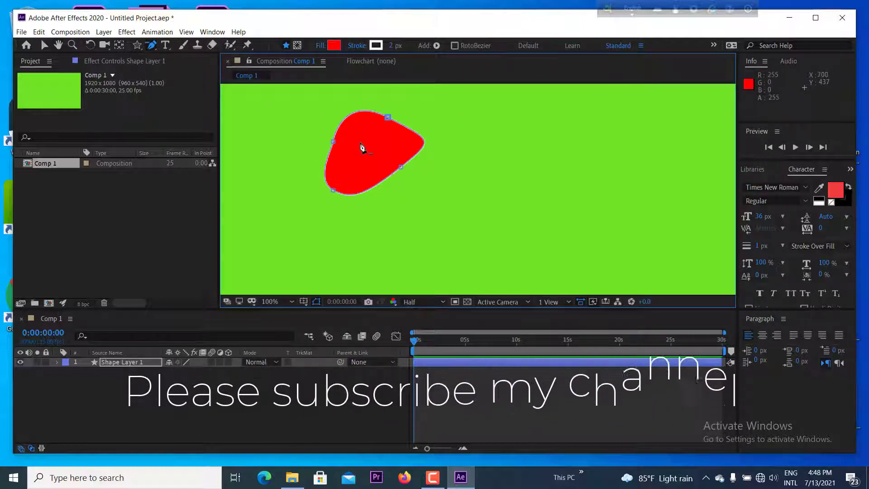
left_click(401, 167)
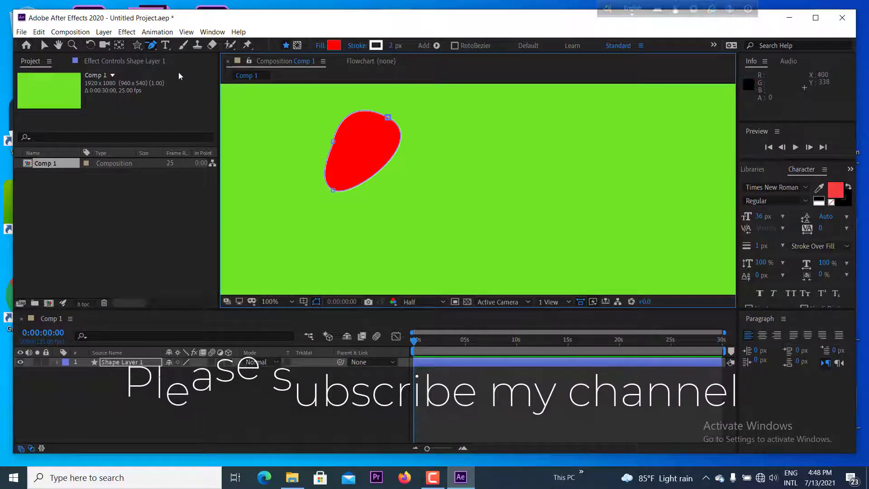
- Add vertices on the upper-left and lower-right edges, pulling the lower-right one outward
left_click(152, 45)
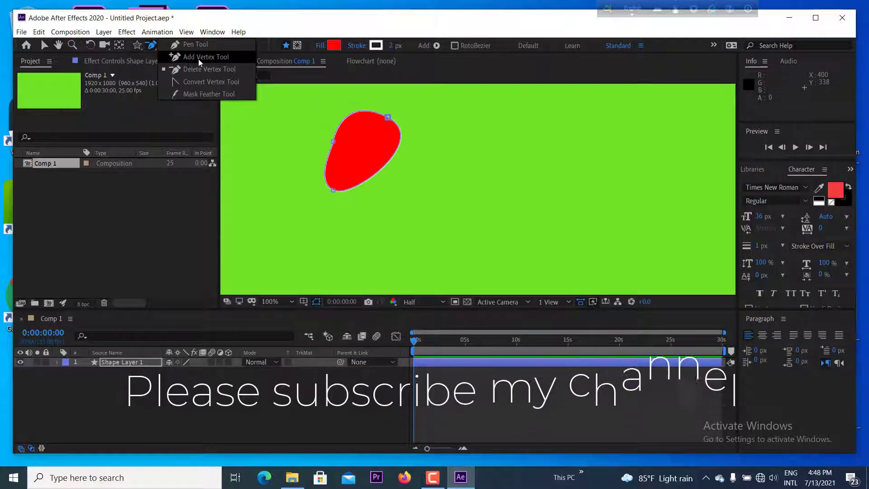
left_click(198, 57)
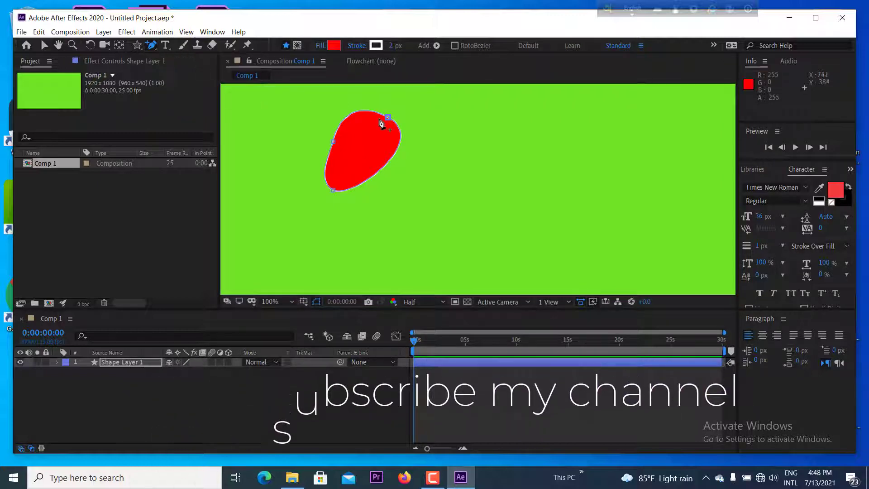
left_click(347, 118)
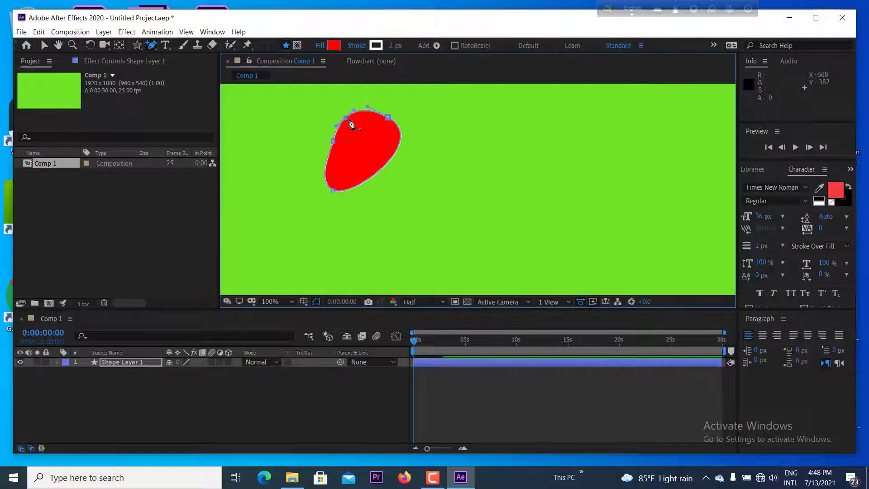
left_click(372, 176)
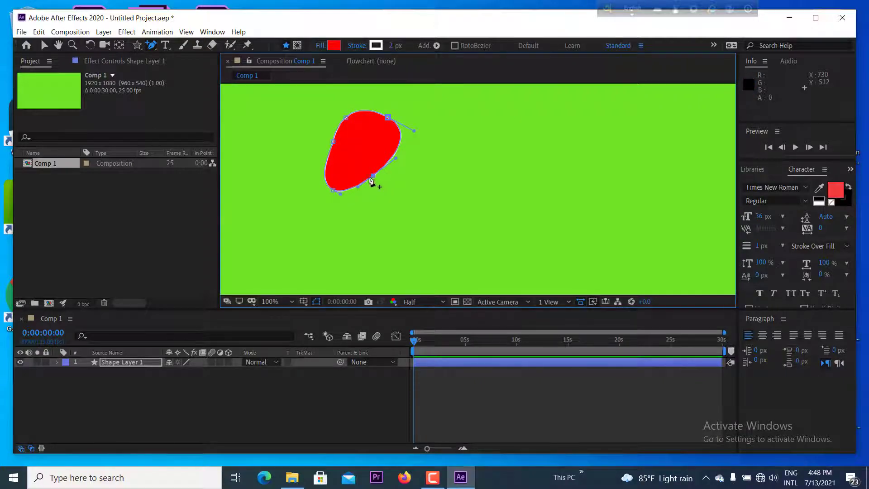
left_click_drag(372, 177, 400, 207)
left_click(151, 44)
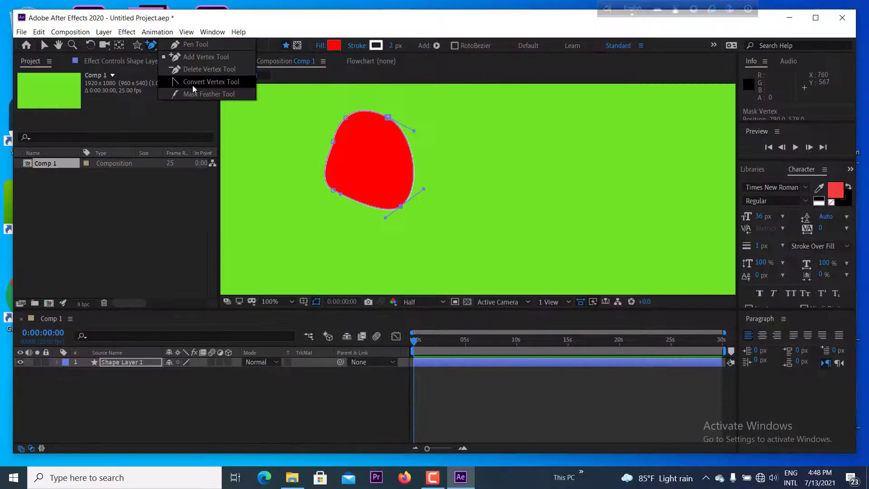
- Curve the red shape's lower-left, top-right and bottom vertices into concave sides, then show the left vertex's handles
left_click(205, 84)
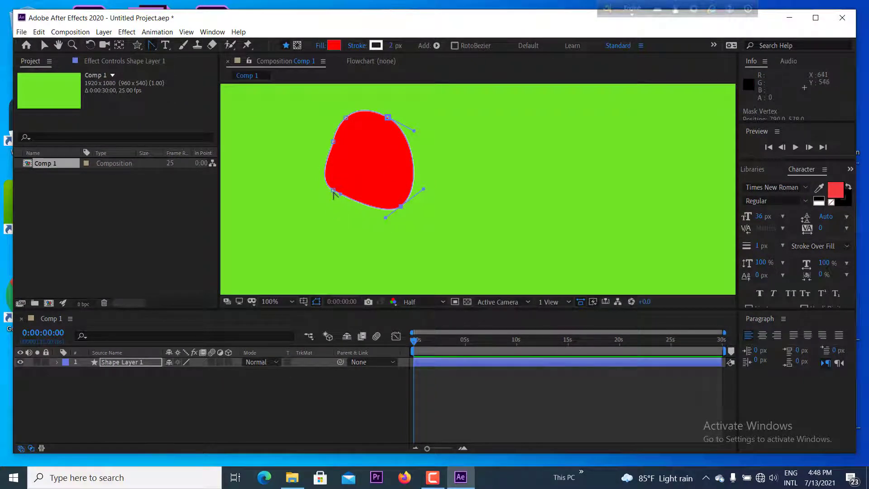
left_click_drag(333, 191, 288, 208)
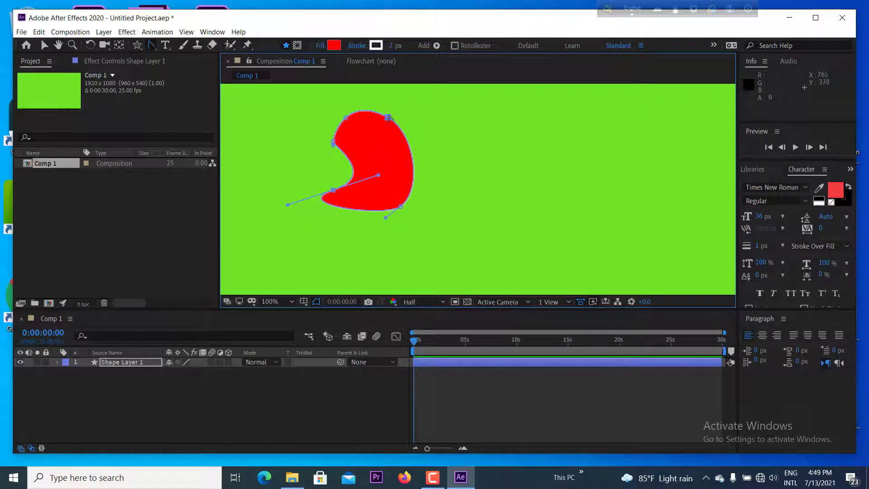
left_click_drag(388, 118, 423, 112)
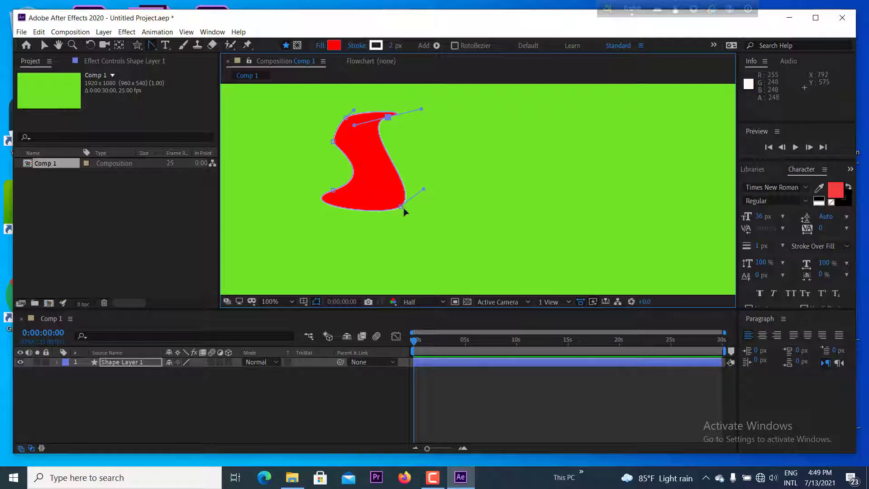
left_click_drag(403, 208, 425, 226)
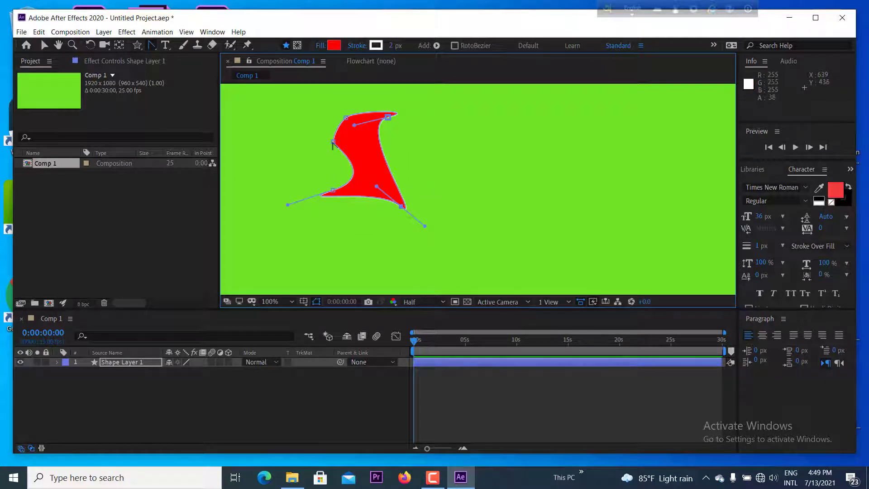
left_click(331, 143)
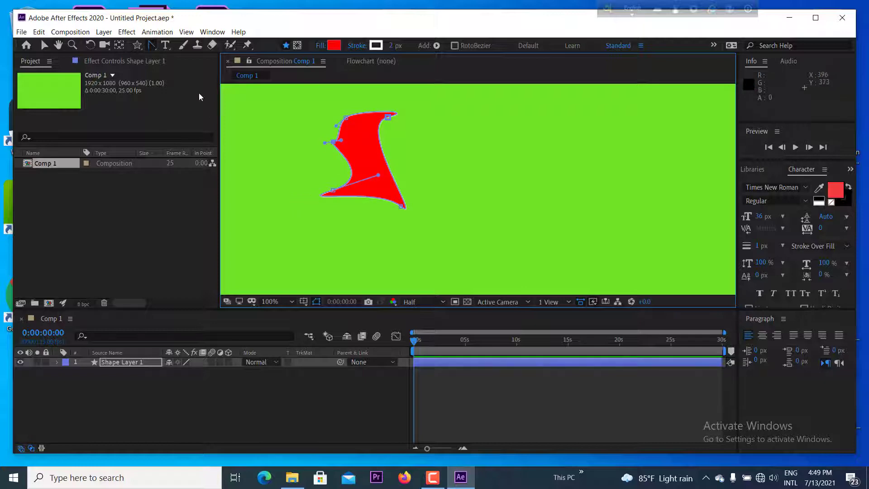
- Add a horizontal text layer with a name to the right of the red shape
left_click(166, 46)
left_click(429, 161)
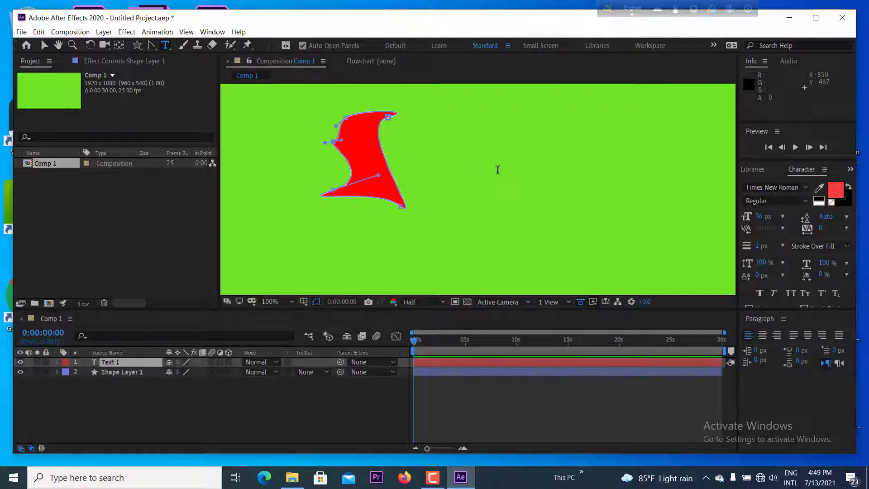
type("g")
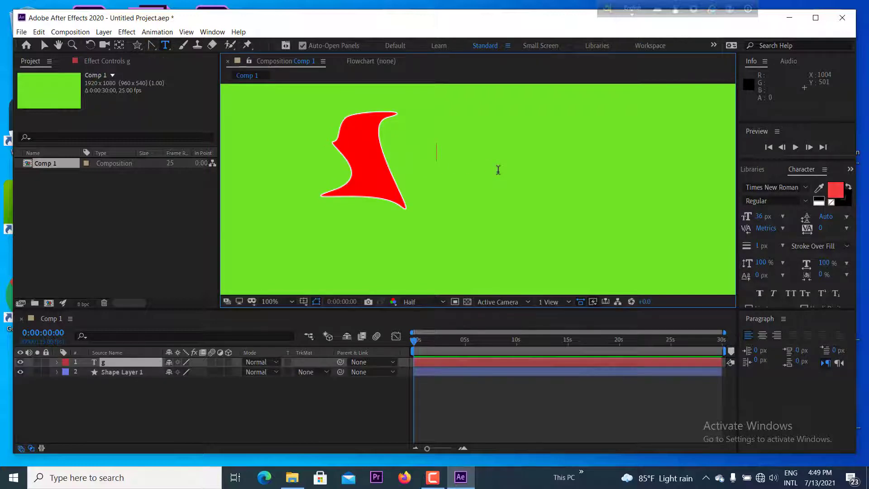
type("olam m")
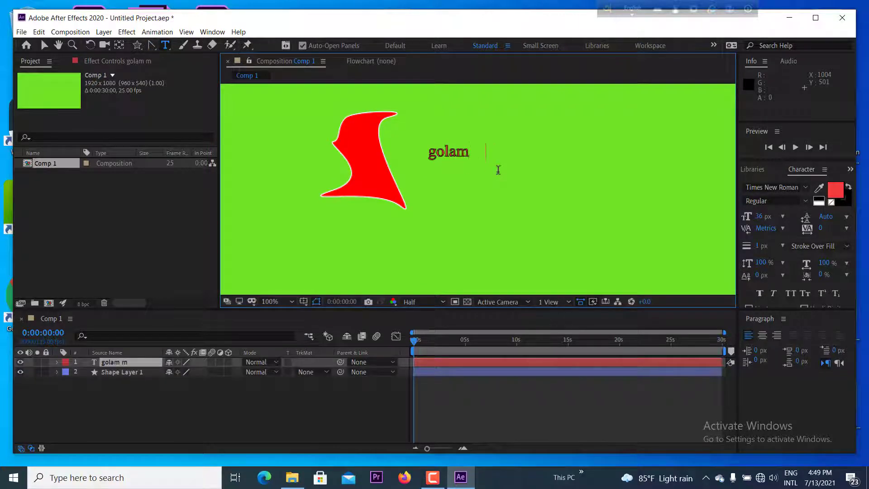
type("ostafa")
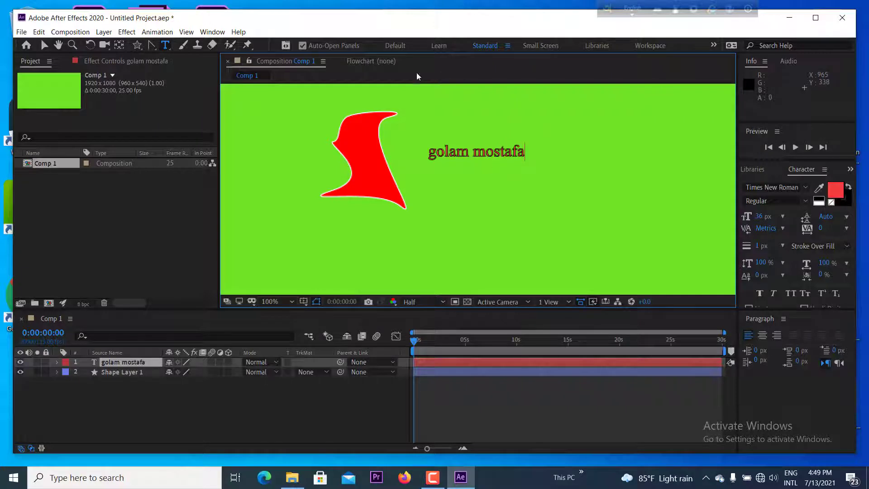
left_click(169, 49)
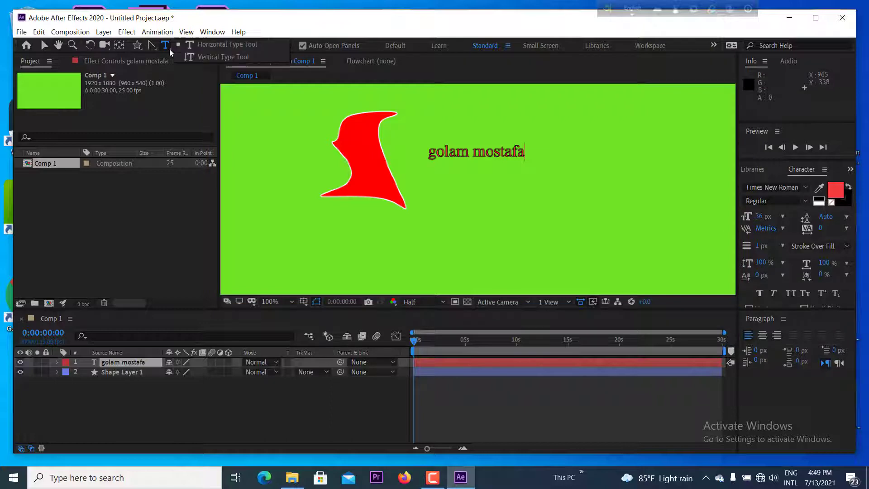
- Replace the horizontal text with a vertical text layer spelling the name beside the shape
left_click(208, 58)
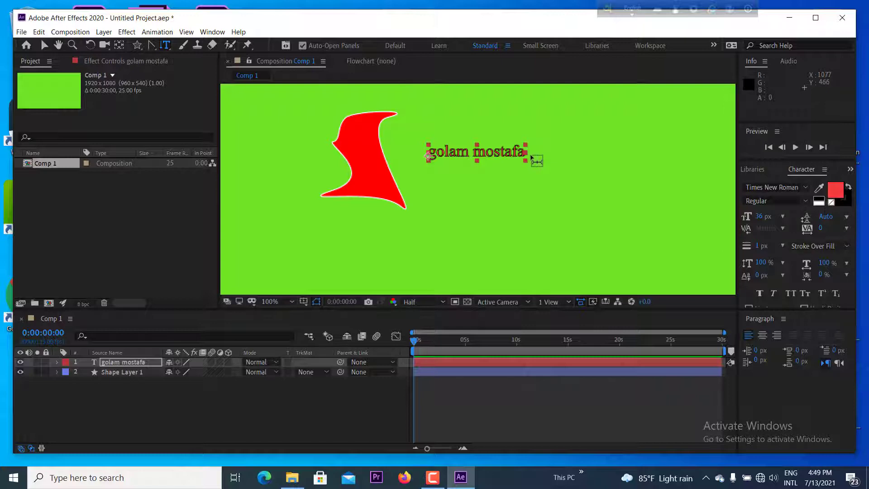
key("Delete")
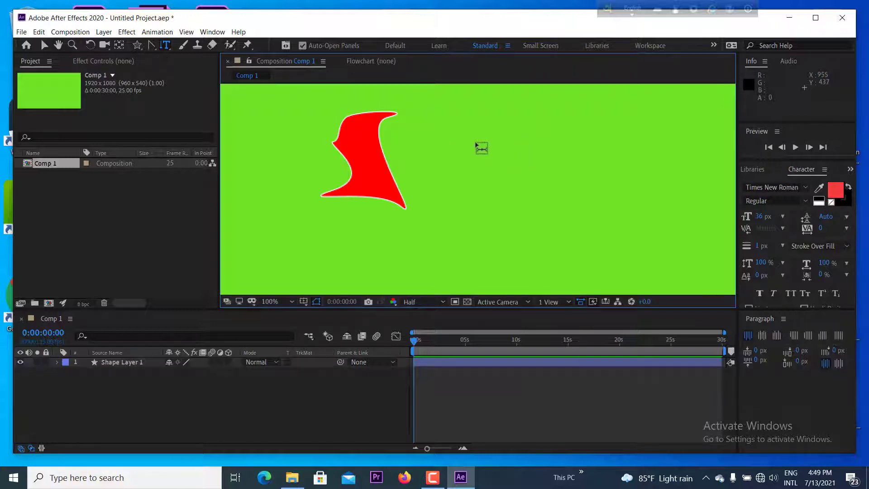
left_click(476, 143)
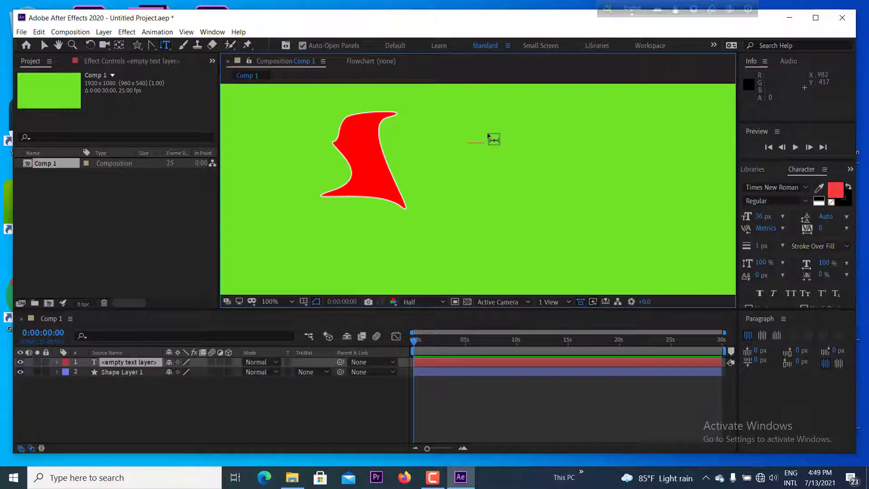
type("trrt")
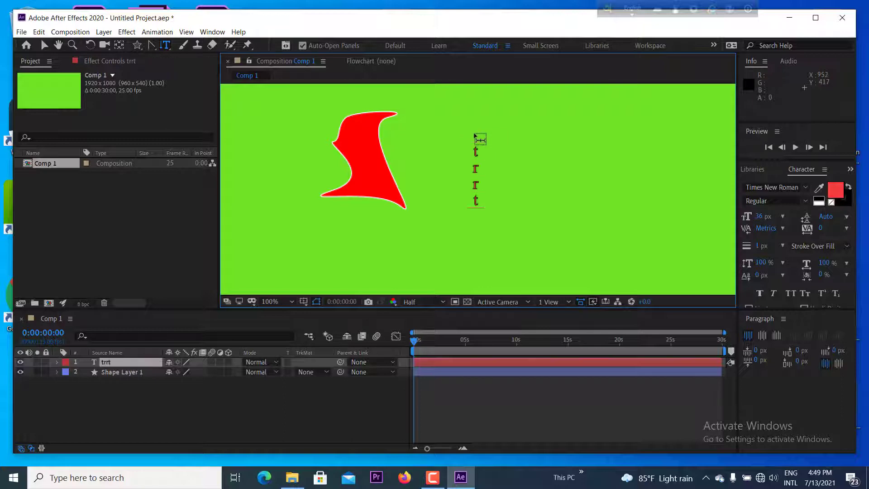
key("BackSpace")
key("BackSpace")
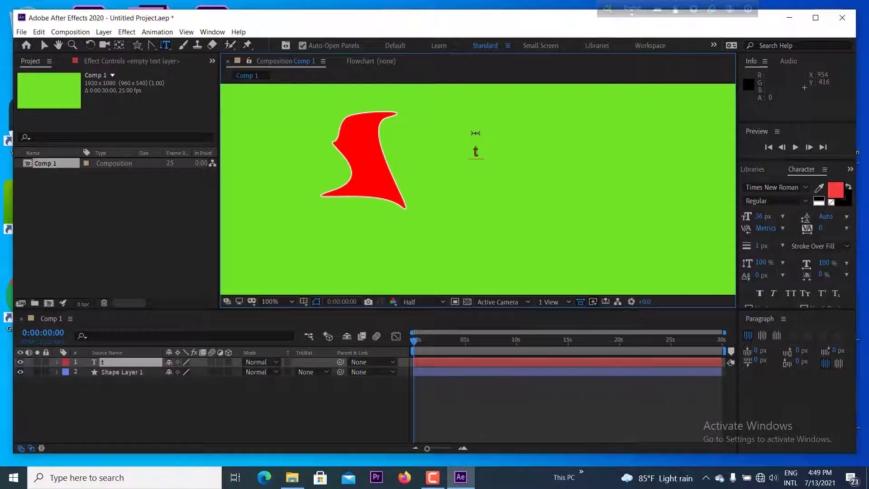
key("BackSpace")
type("gi")
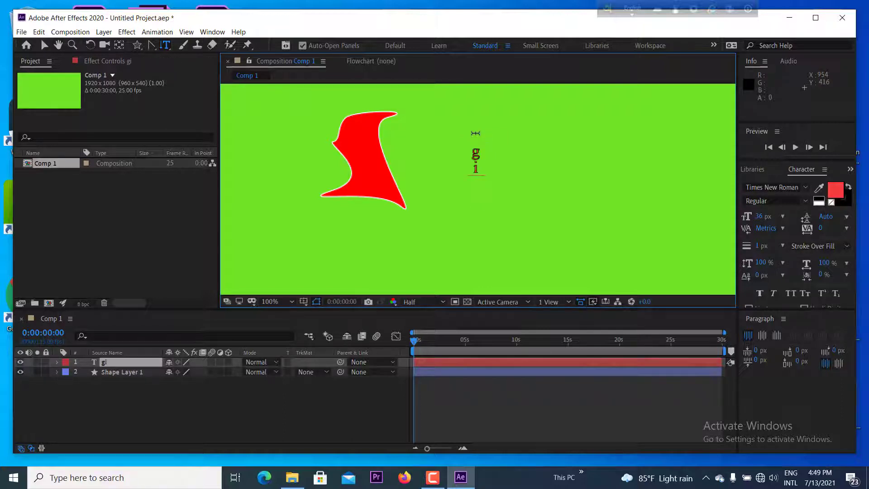
type("ka")
key("BackSpace")
key("BackSpace")
key("BackSpace")
type("o")
type("lam")
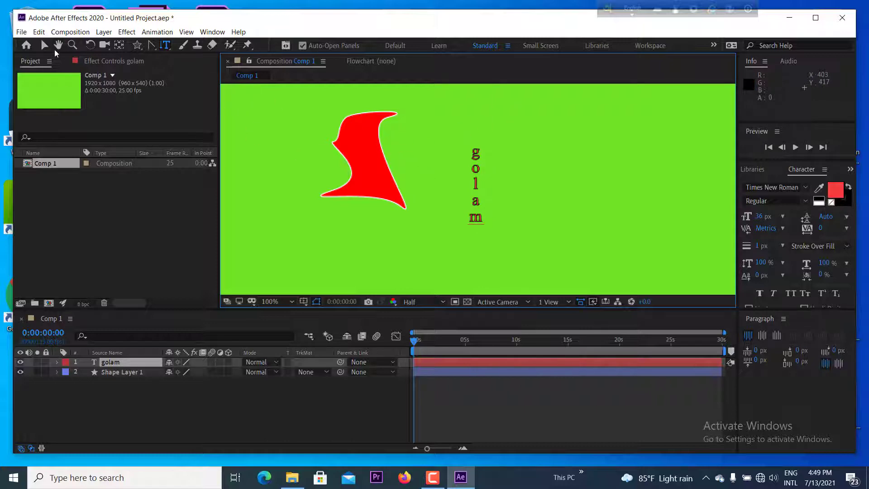
- Stretch the vertical text wider, then delete the text layer
left_click(44, 45)
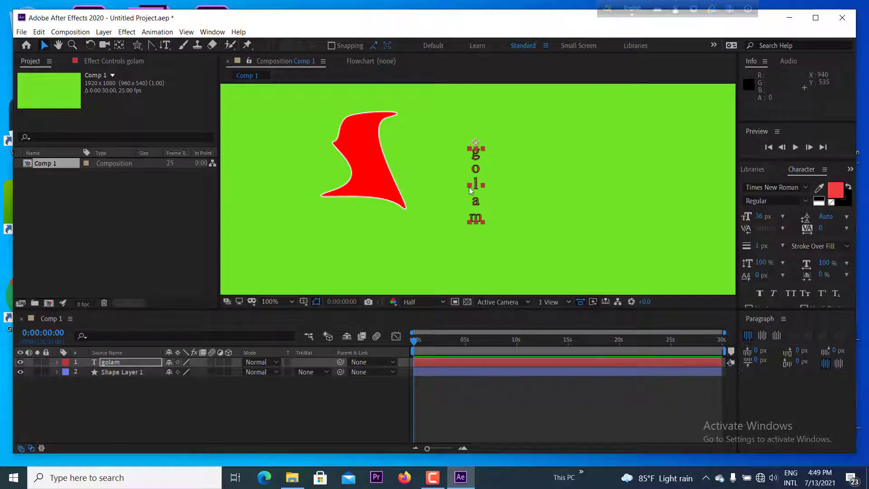
left_click_drag(469, 186, 444, 161)
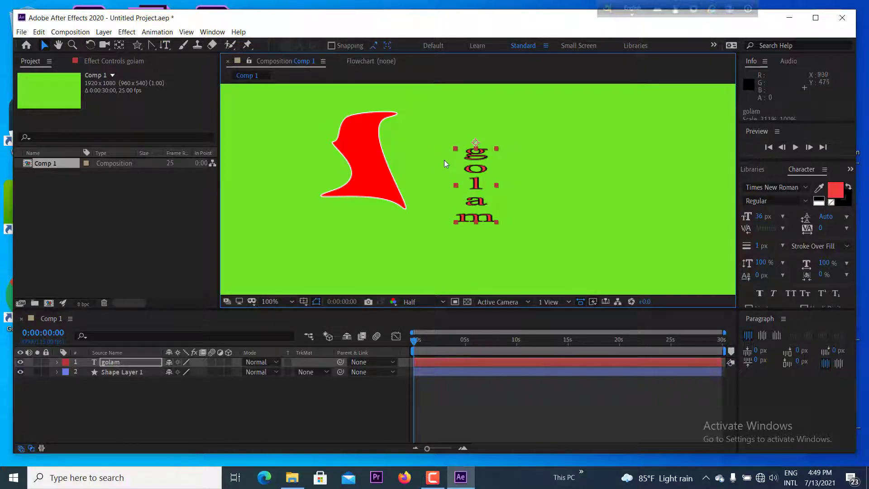
key("Delete")
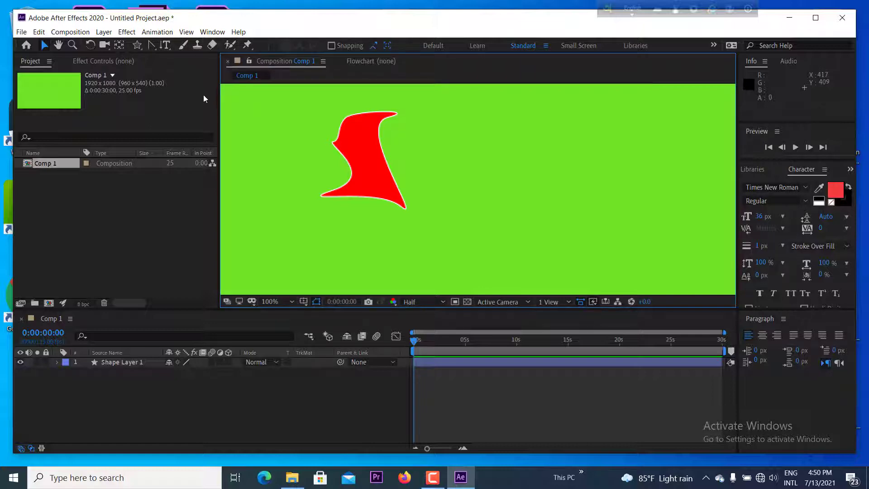
- Select the red sail-shaped Shape Layer 1 and delete it, leaving the green comp empty
left_click(381, 161)
left_click(349, 123)
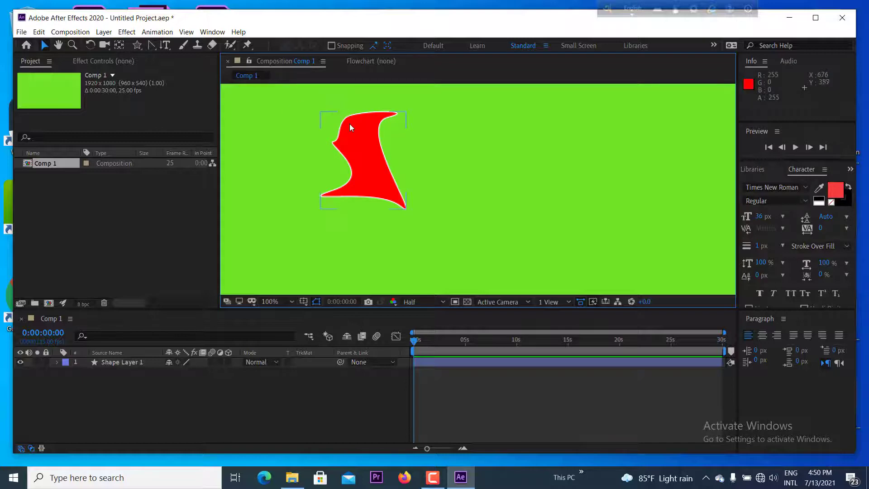
left_click(404, 156)
left_click(357, 149)
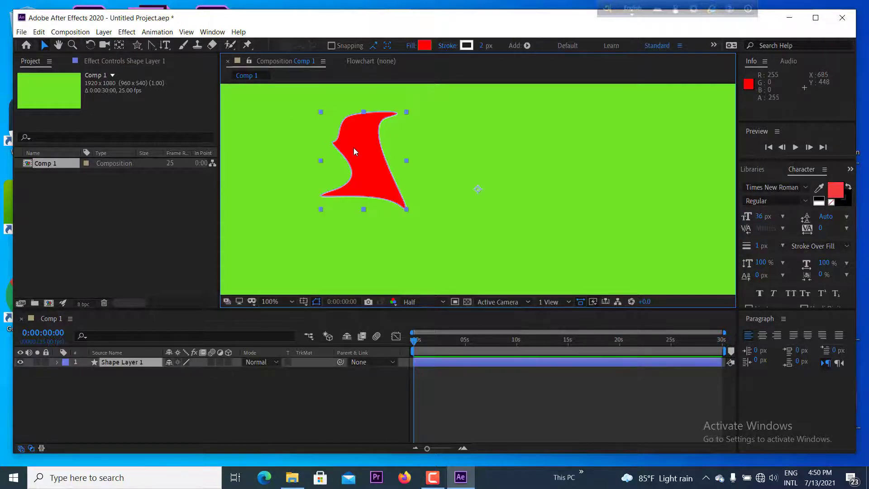
key("Delete")
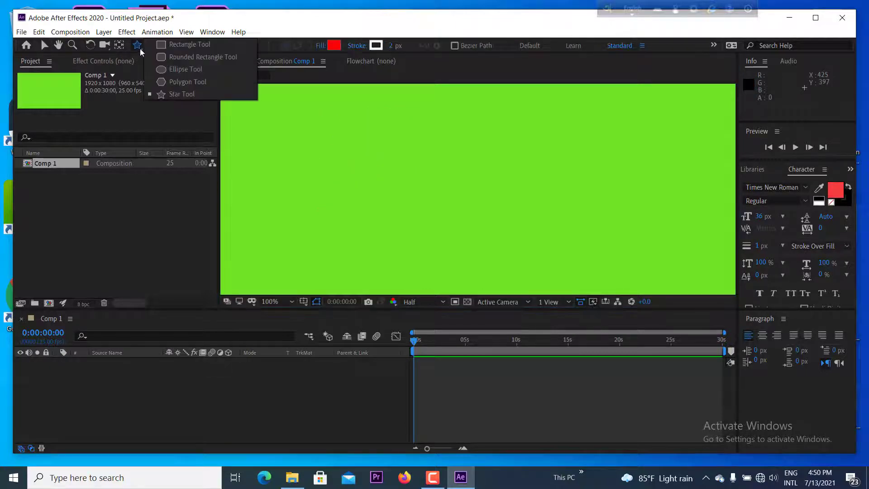
- Draw a red rectangle in the comp centre and place three puppet pins along it
left_click_drag(140, 48, 163, 49)
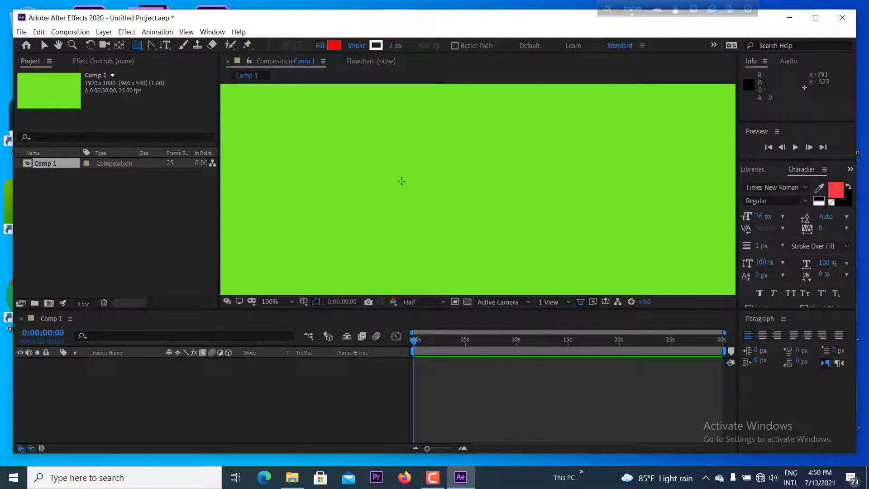
left_click_drag(401, 181, 514, 219)
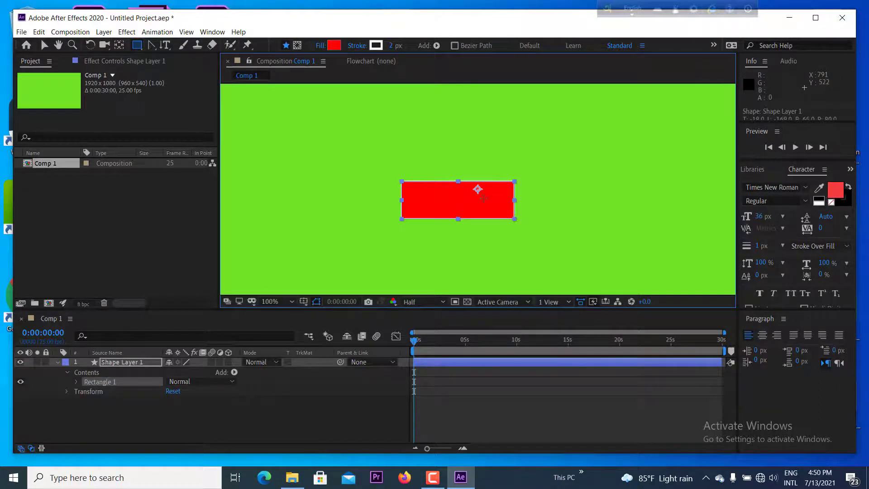
left_click(246, 45)
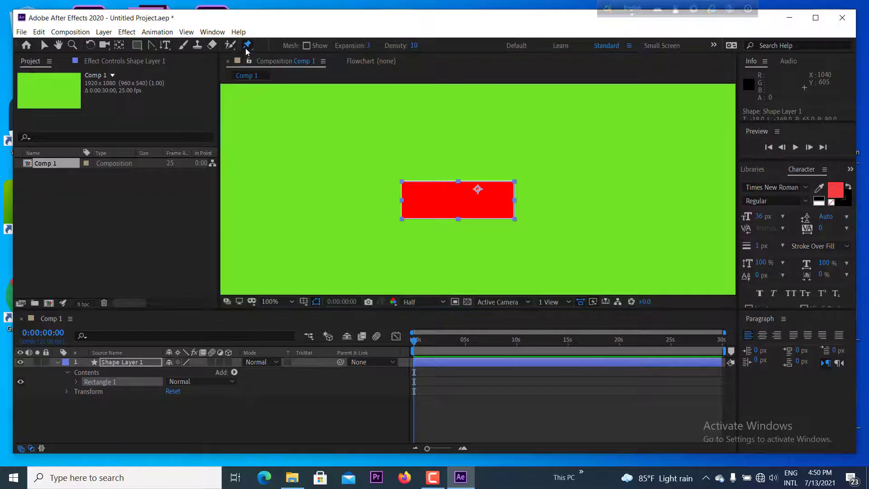
left_click(420, 203)
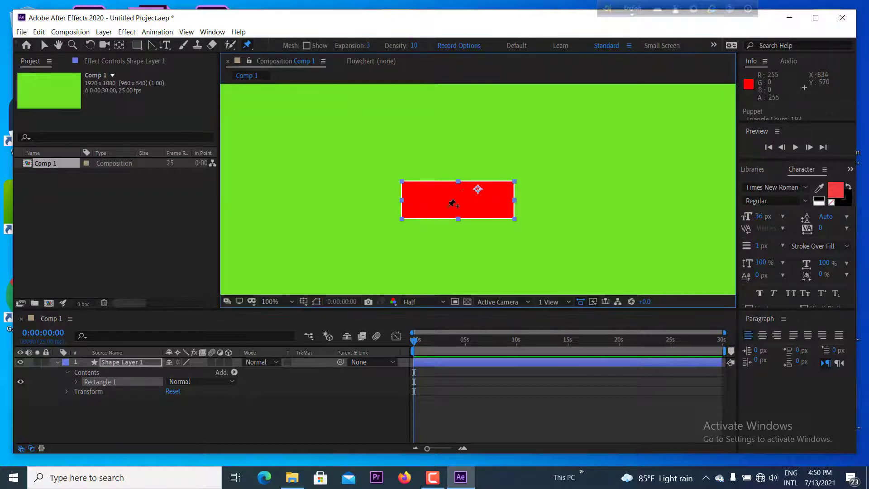
left_click(492, 201)
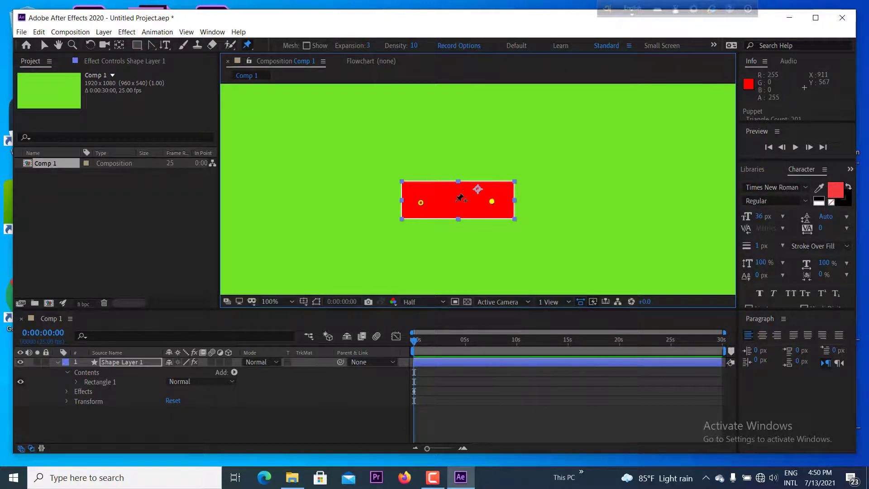
left_click(455, 201)
- Drag the puppet pins to raise both ends and the middle into a twin-peaked W shape
left_click_drag(492, 202, 551, 128)
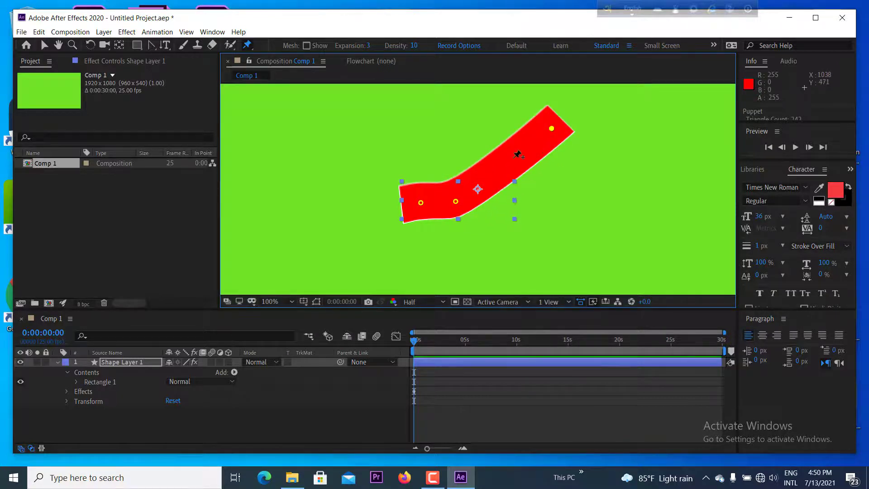
left_click_drag(516, 156, 553, 247)
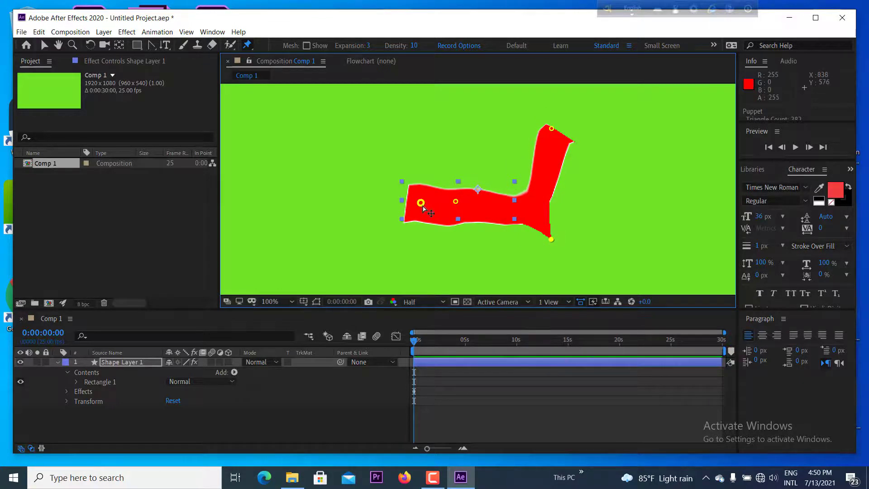
left_click_drag(421, 203, 330, 128)
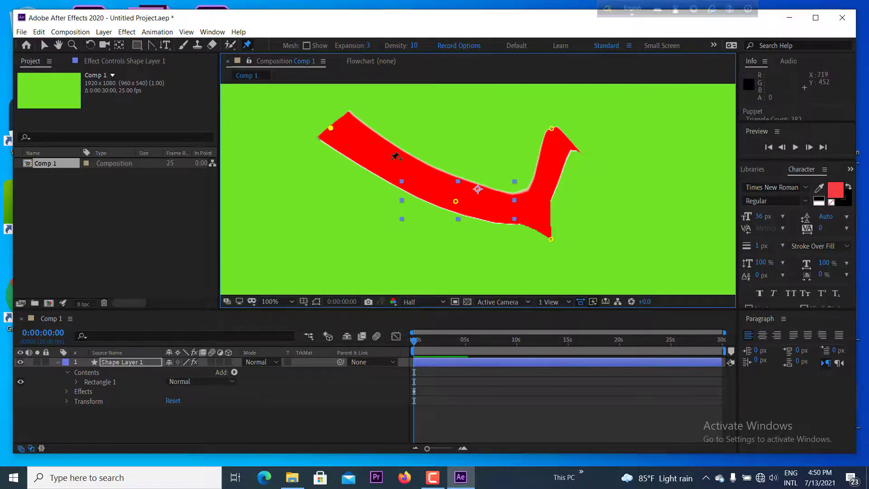
left_click(401, 178)
left_click_drag(401, 178, 323, 237)
left_click_drag(319, 243, 317, 243)
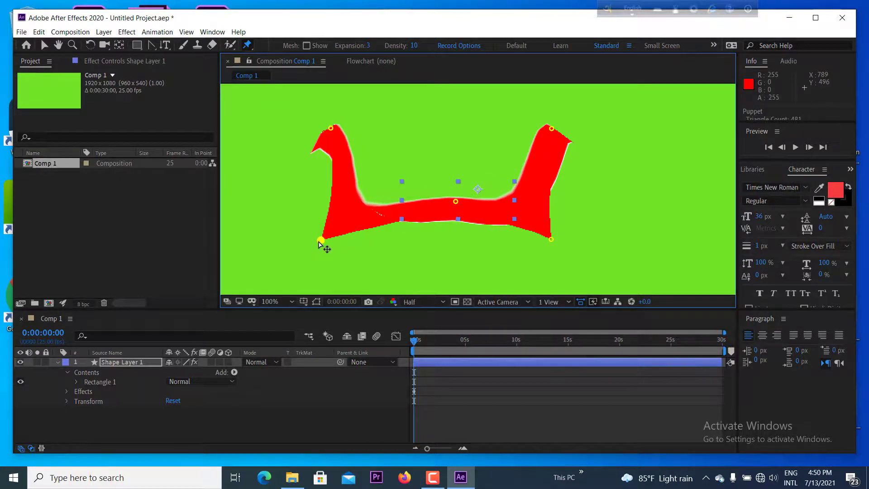
mouse_move(455, 201)
left_mouse_down()
mouse_move(450, 135)
mouse_move(439, 119)
left_mouse_up()
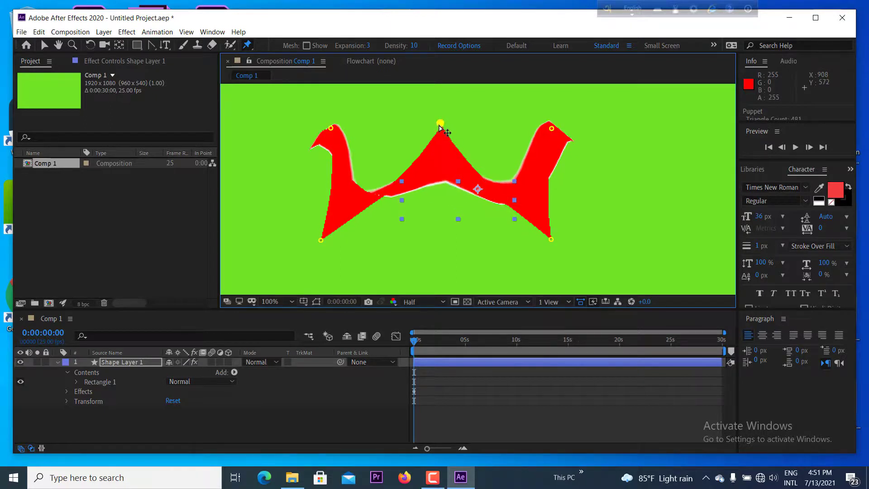